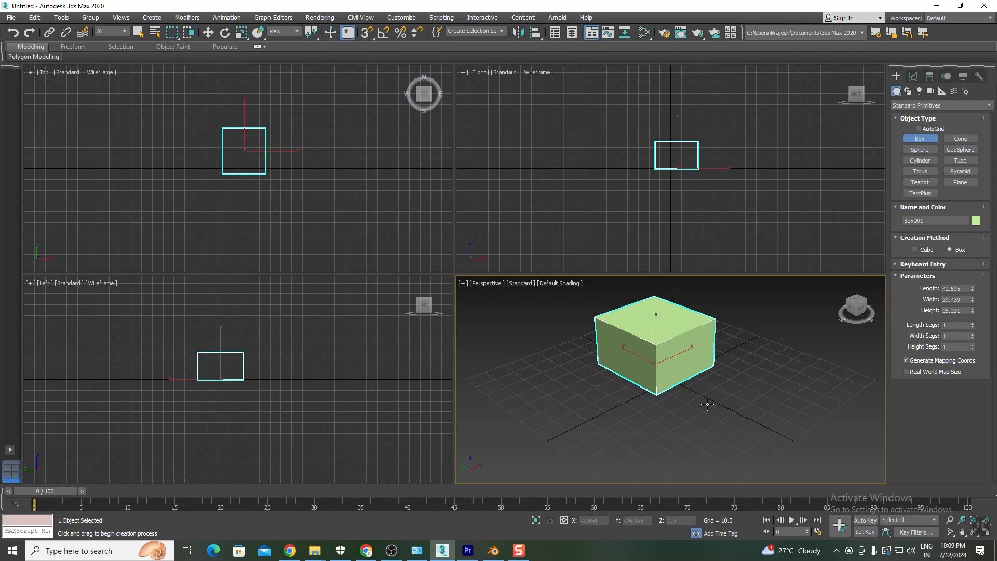
Step: Maximize the perspective view and convert the green box to an Editable Poly
{"action": "key", "text": "alt+w"}
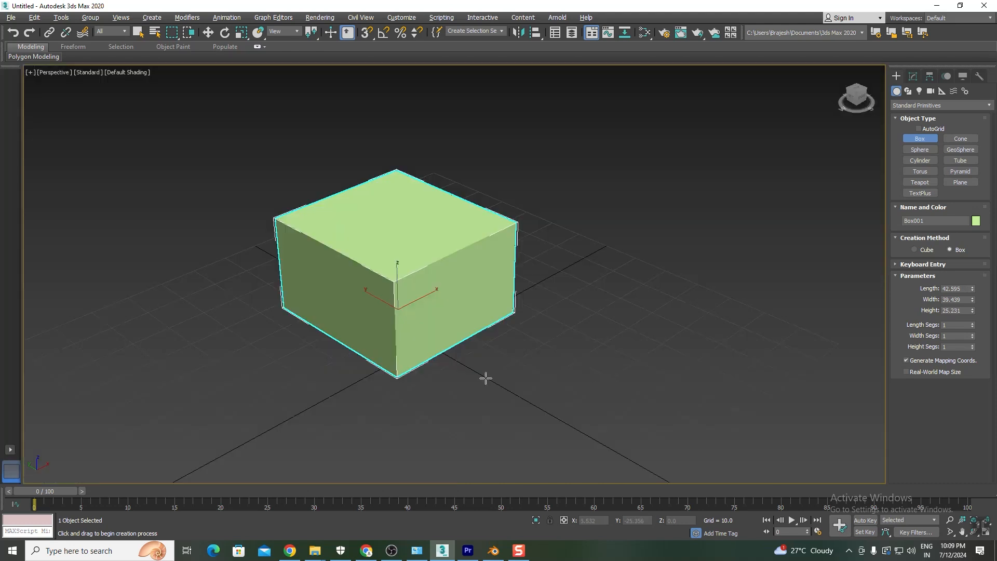
{"action": "right_click", "coordinate": [422, 214]}
{"action": "right_click", "coordinate": [429, 239]}
{"action": "mouse_move", "coordinate": [477, 343]}
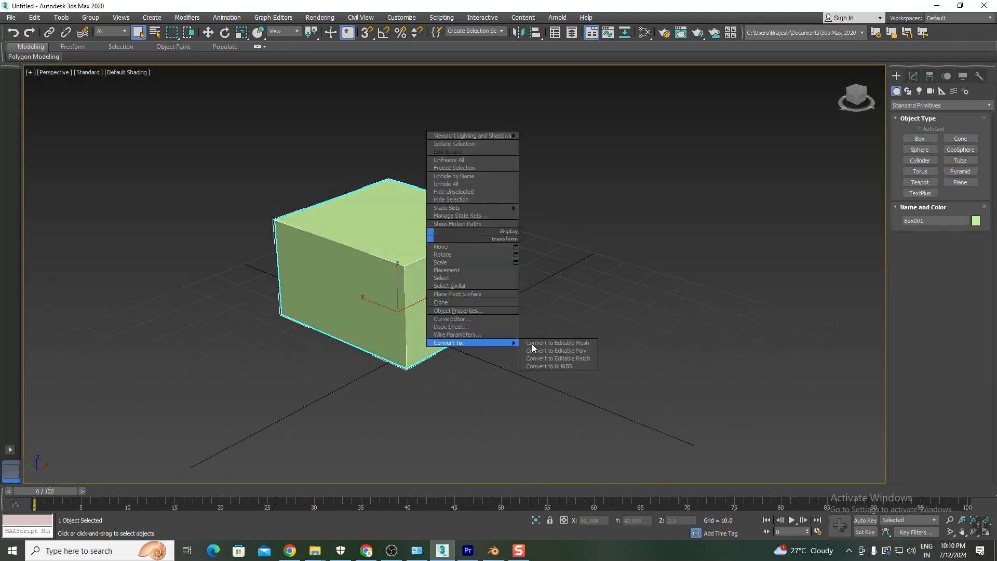
{"action": "left_click", "coordinate": [574, 351]}
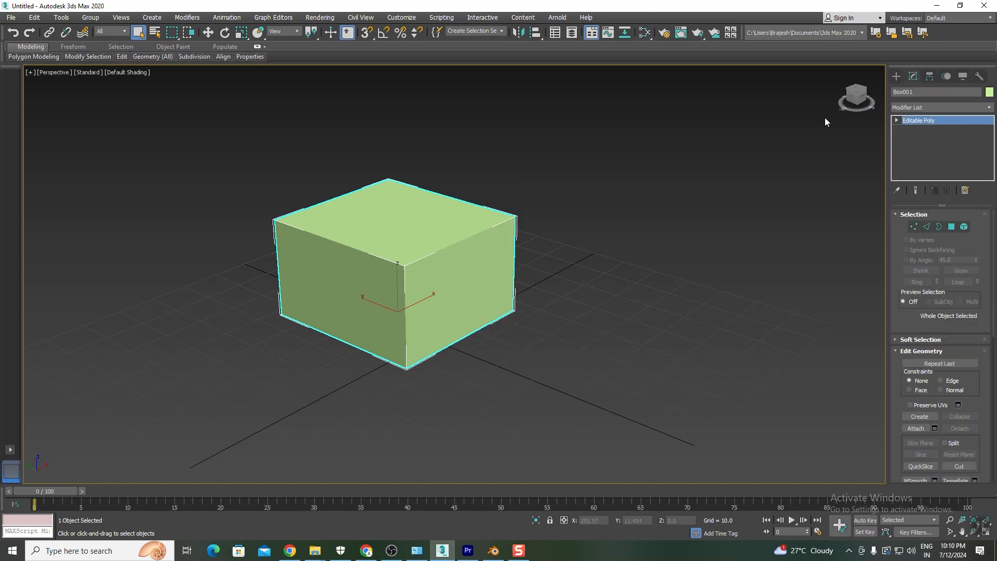
{"action": "left_click", "coordinate": [908, 107]}
{"action": "key", "text": "e"}
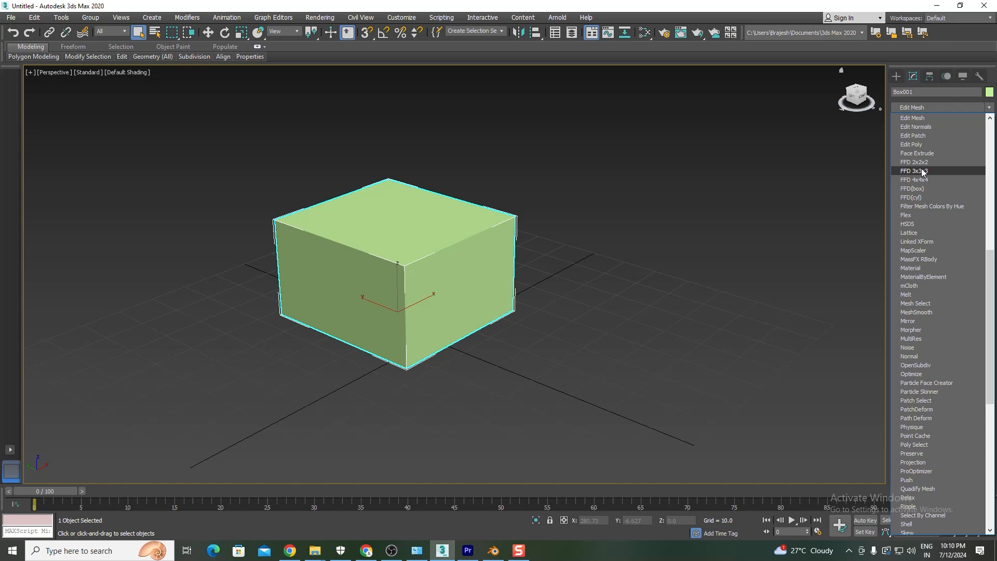
{"action": "left_click", "coordinate": [456, 265]}
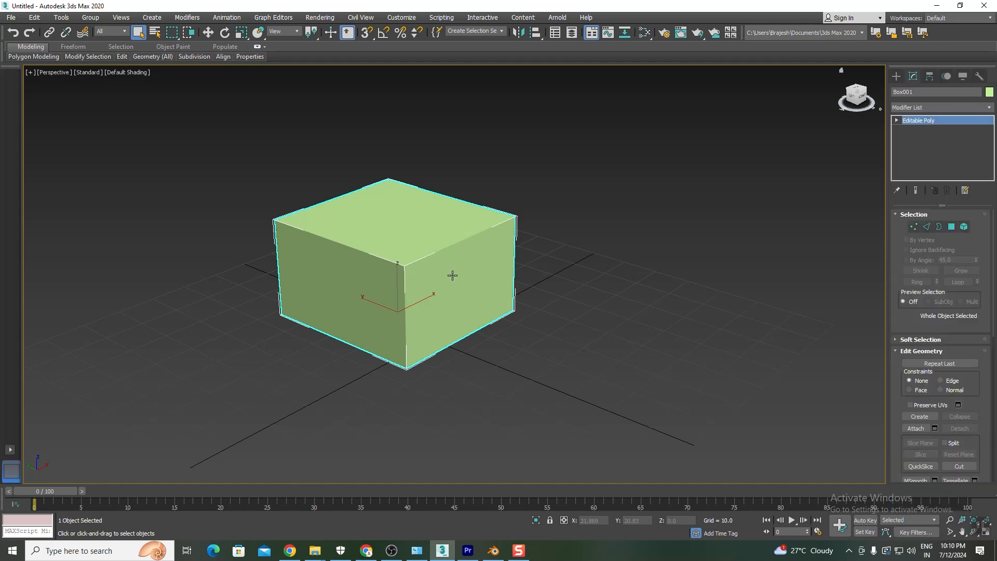
Step: Add a Face Extrude modifier to the green box's top polygon, with an amount of 13.336 and a scale of 67
{"action": "left_click", "coordinate": [952, 226]}
{"action": "left_click", "coordinate": [470, 291]}
{"action": "left_click", "coordinate": [430, 255]}
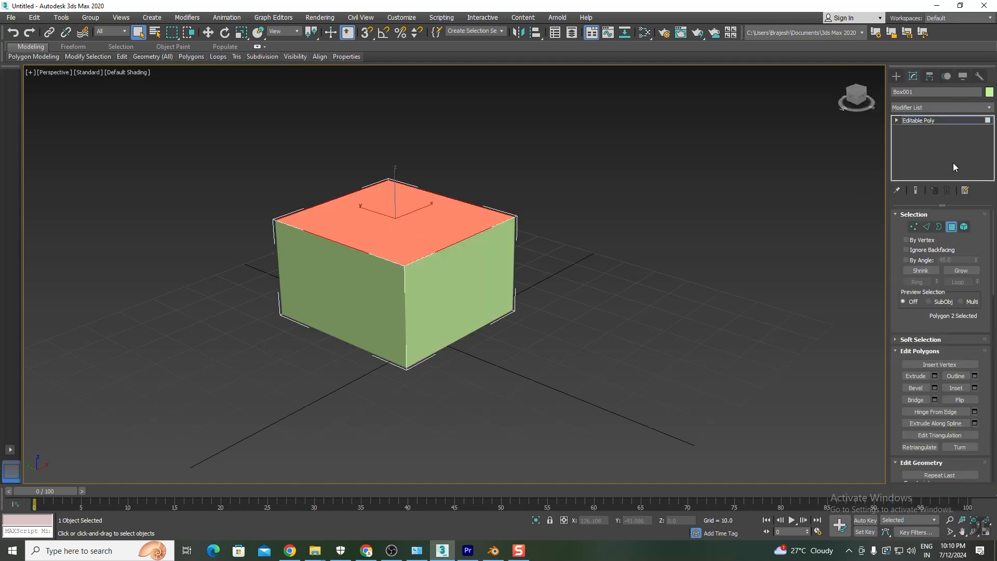
{"action": "left_click", "coordinate": [908, 106]}
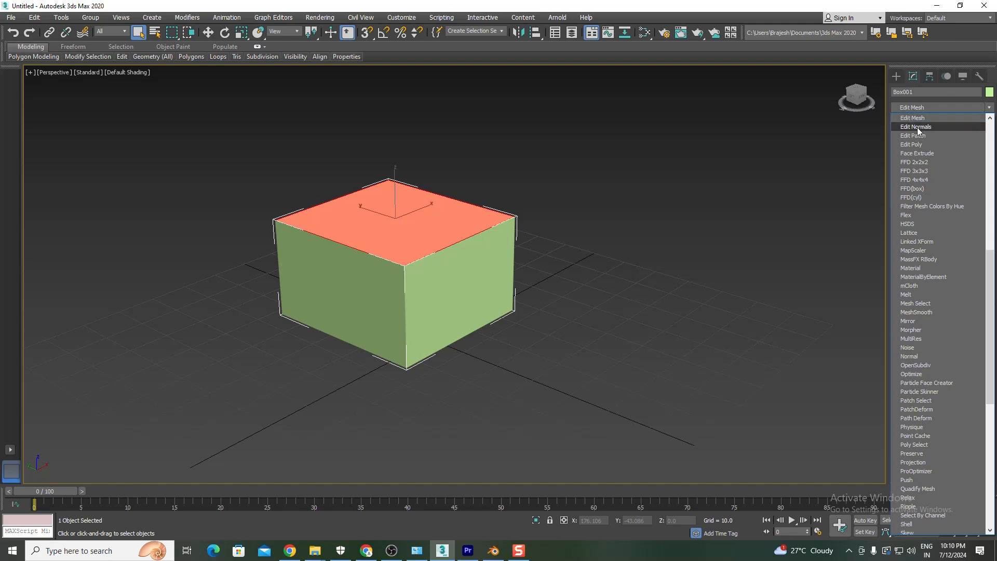
{"action": "left_click", "coordinate": [928, 154]}
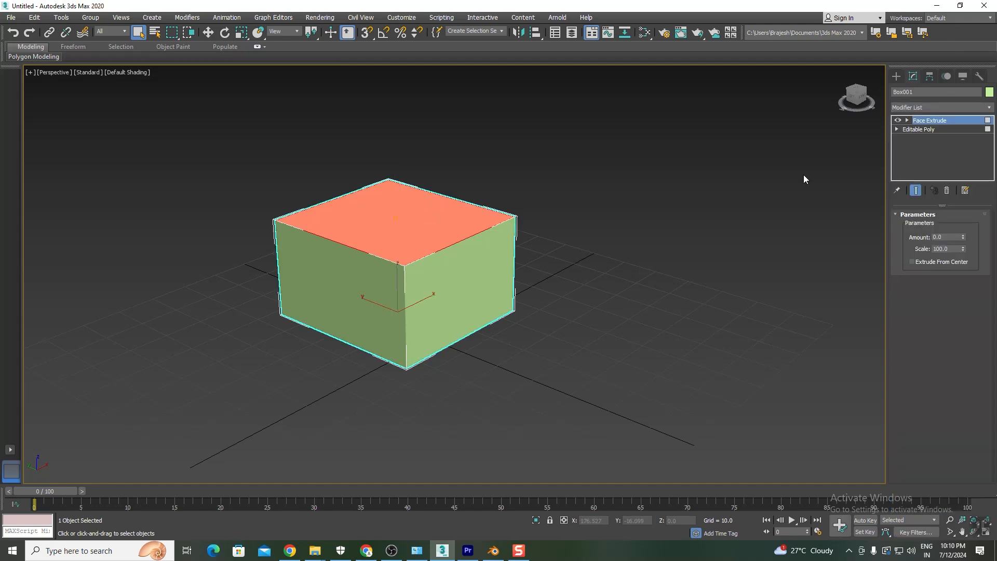
{"action": "left_click_drag", "start_coordinate": [962, 237], "coordinate": [958, 156]}
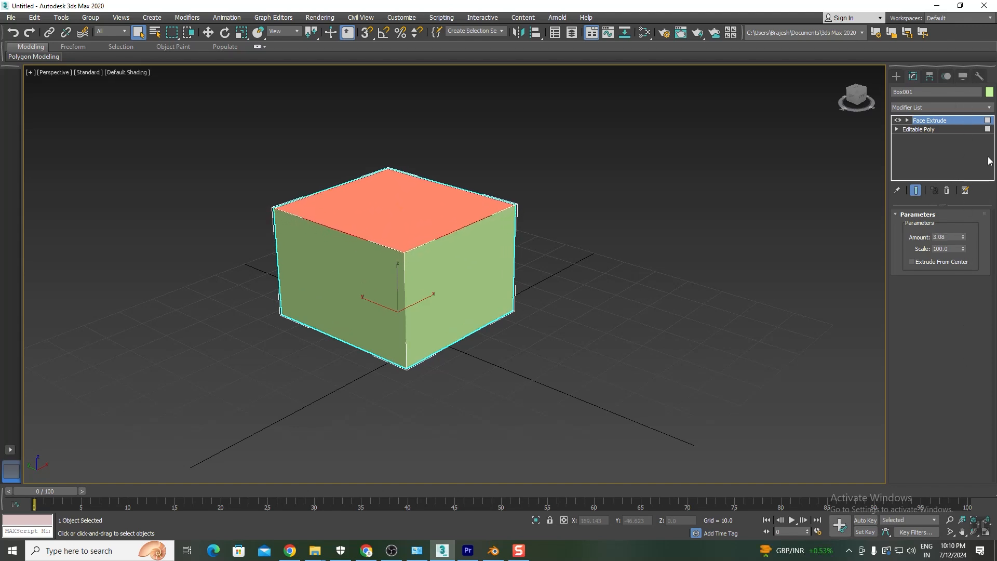
{"action": "left_click_drag", "start_coordinate": [963, 249], "coordinate": [942, 247]}
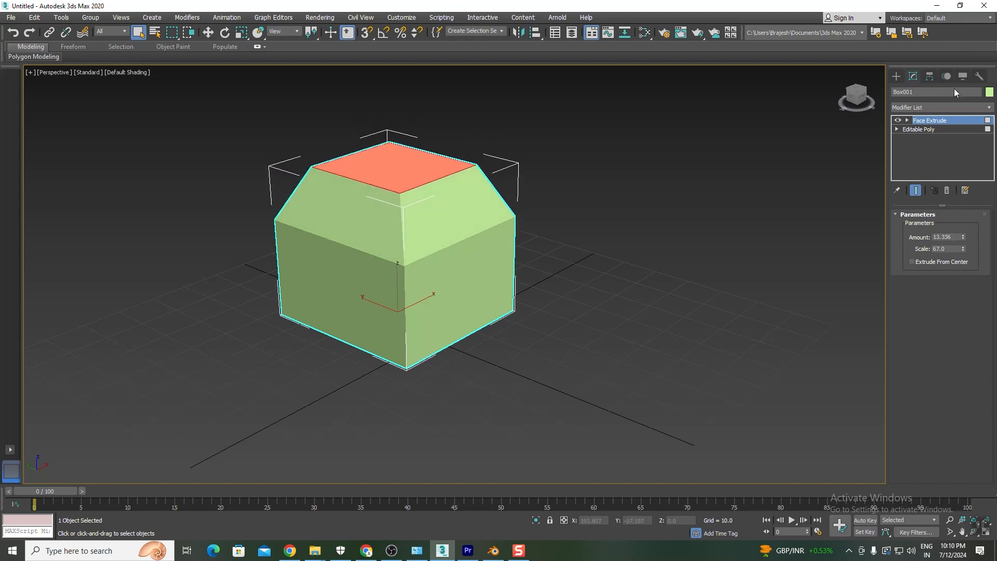
Step: Delete the Face Extrude modifier, leave polygon editing and deselect the green box
{"action": "right_click", "coordinate": [945, 120]}
{"action": "left_click", "coordinate": [880, 135]}
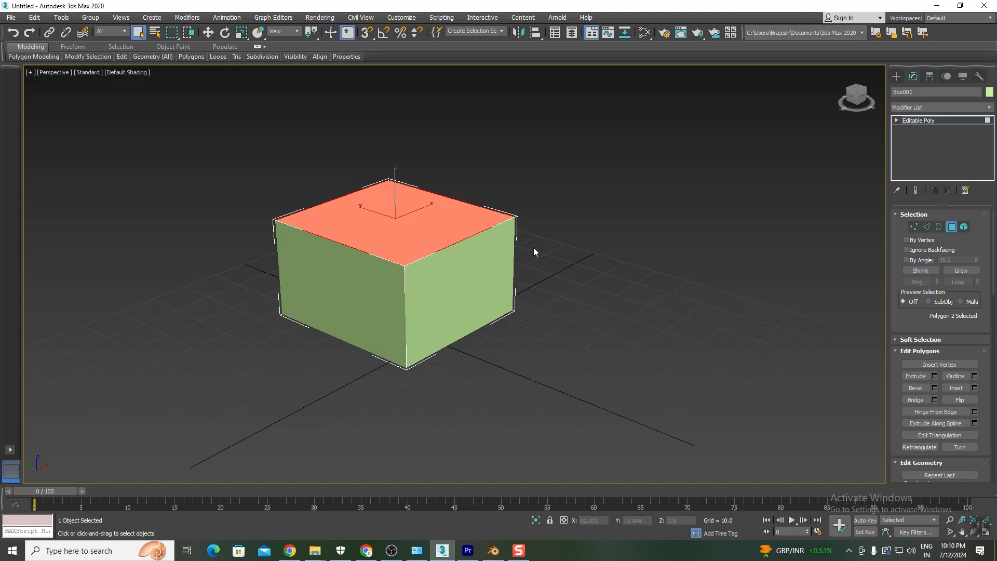
{"action": "left_click", "coordinate": [914, 121]}
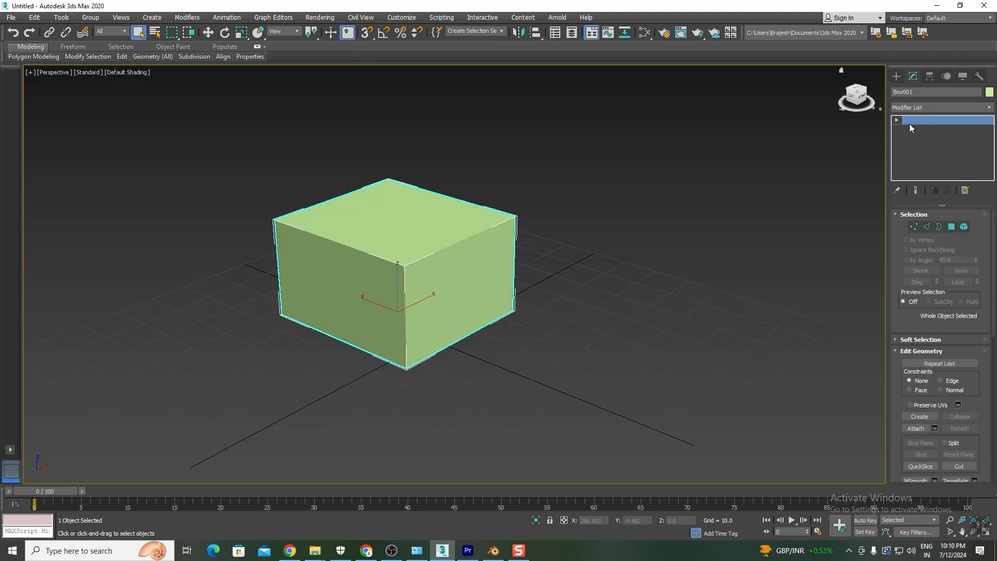
{"action": "left_click", "coordinate": [734, 156]}
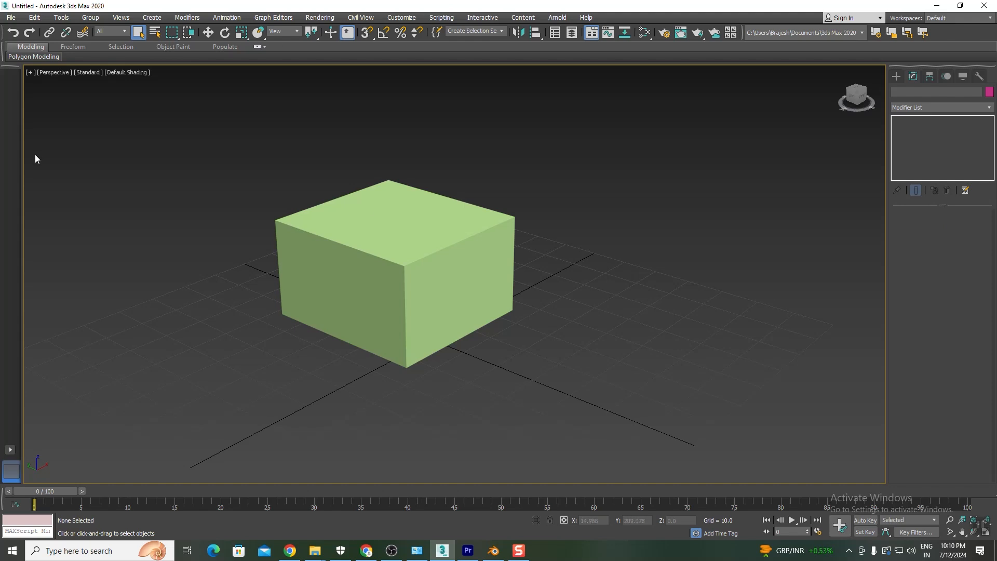
Step: Widen the command panel slightly and turn on Show Buttons for the Selection Modifiers set
{"action": "left_click_drag", "start_coordinate": [525, 187], "coordinate": [426, 319]}
{"action": "left_click", "coordinate": [625, 251]}
{"action": "mouse_move", "coordinate": [886, 255]}
{"action": "left_mouse_down"}
{"action": "mouse_move", "coordinate": [861, 245]}
{"action": "mouse_move", "coordinate": [869, 252]}
{"action": "left_mouse_up"}
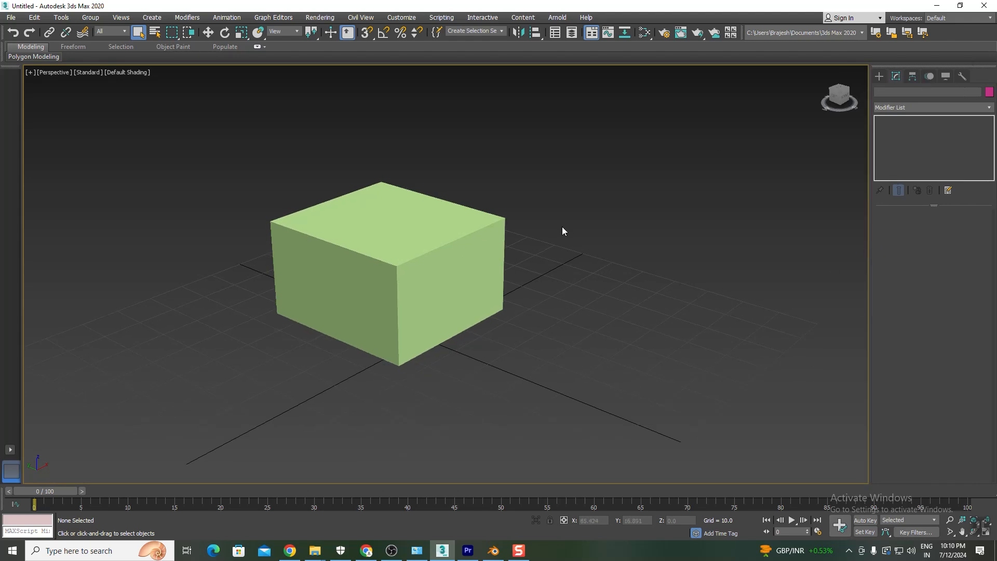
{"action": "left_click", "coordinate": [502, 262]}
{"action": "left_click", "coordinate": [686, 253]}
{"action": "left_click", "coordinate": [947, 191]}
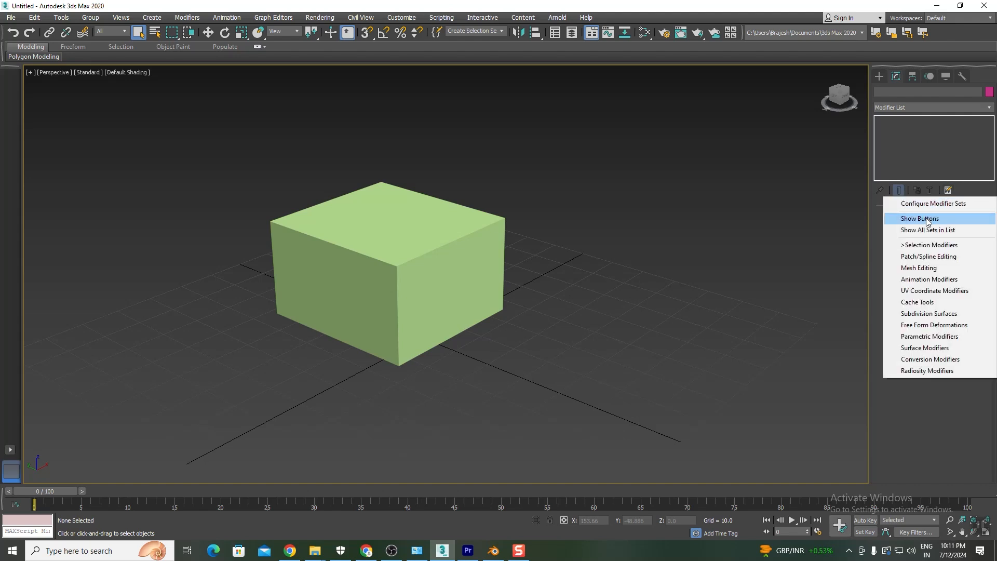
{"action": "left_click", "coordinate": [927, 218]}
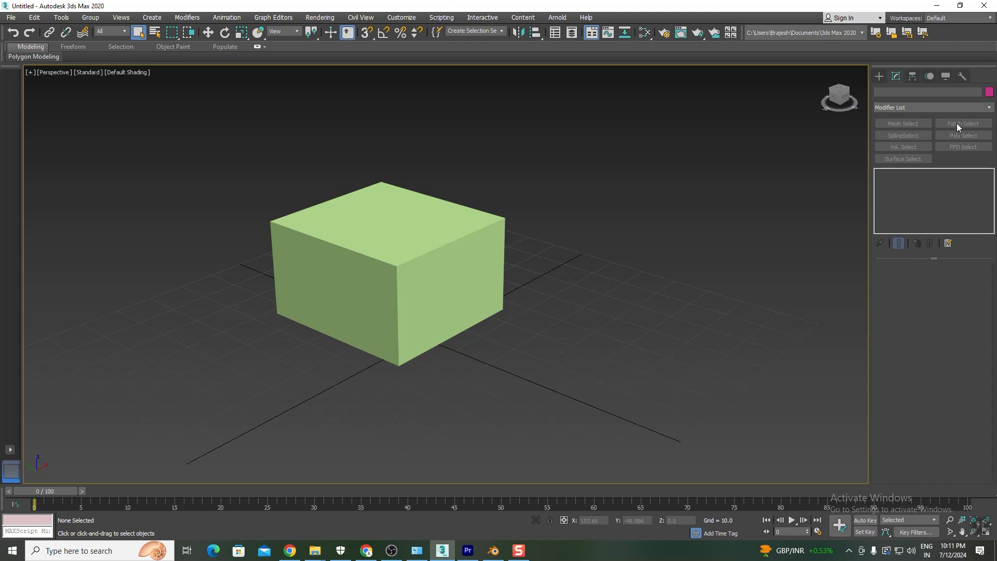
Step: Add a Poly Select modifier to the green box and set it to polygon level
{"action": "left_click", "coordinate": [395, 263]}
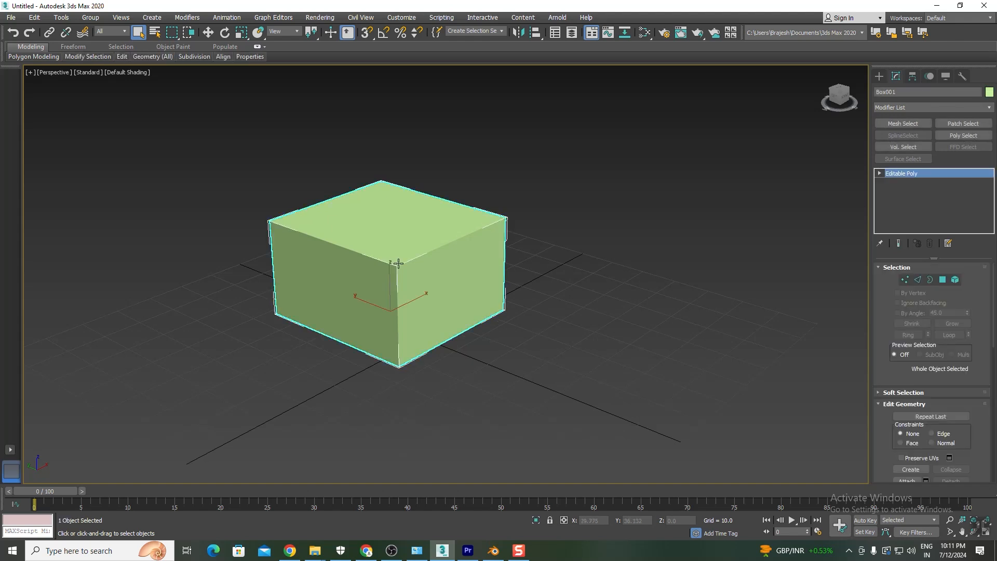
{"action": "left_click", "coordinate": [963, 136]}
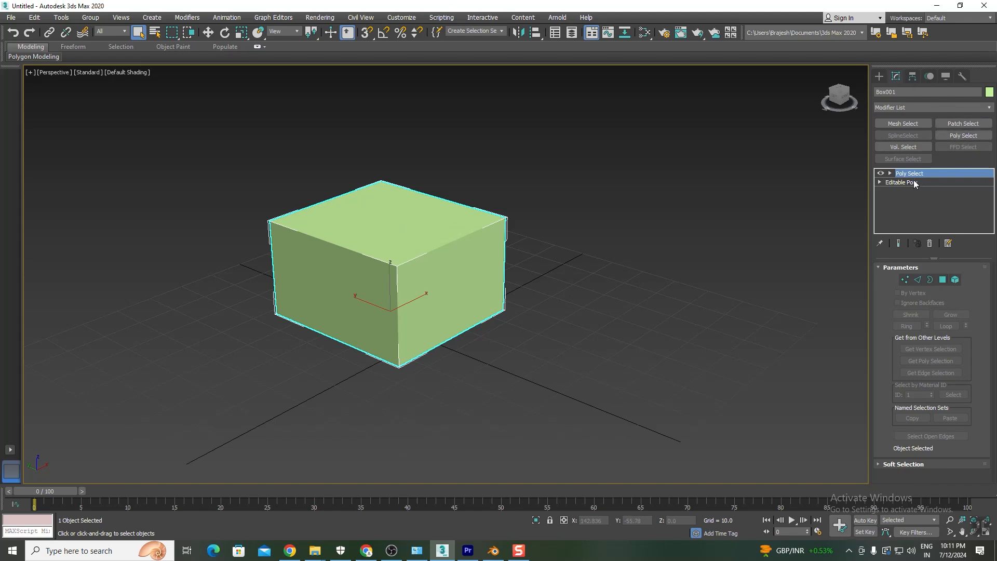
{"action": "left_click", "coordinate": [941, 280]}
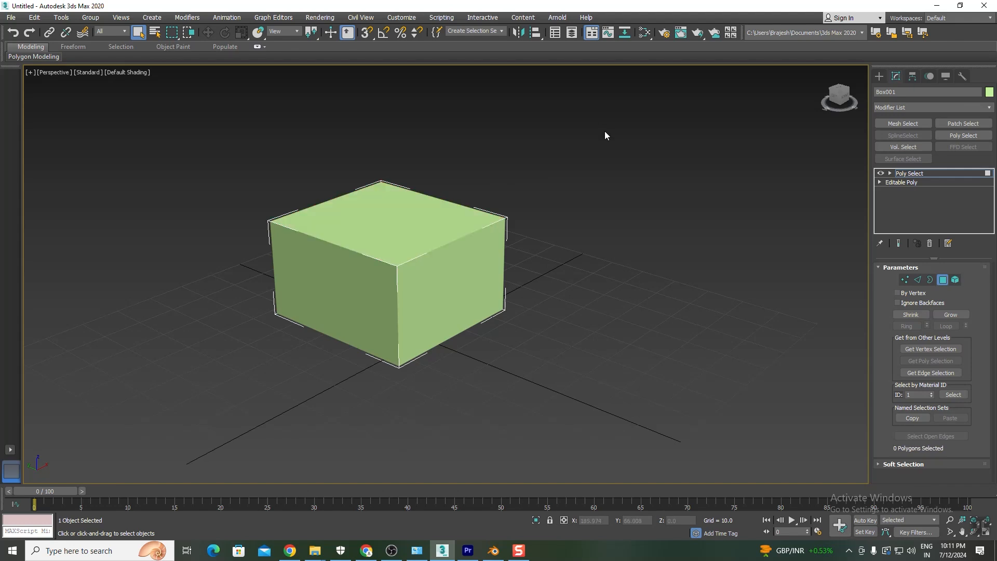
Step: Create a second box beside the green one, about 36.7 long, 38.3 wide and 35.5 high
{"action": "left_click", "coordinate": [879, 77]}
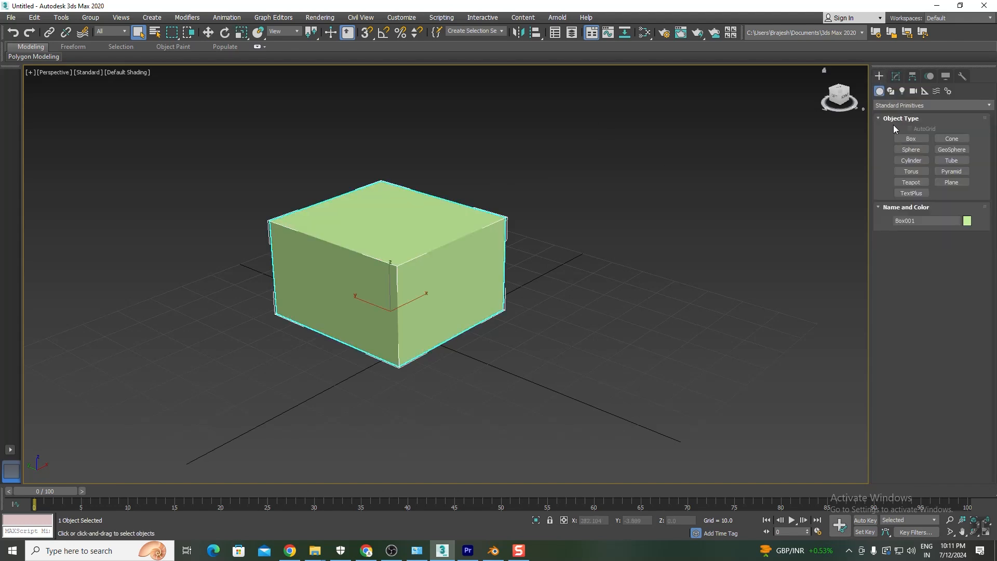
{"action": "left_click", "coordinate": [910, 139]}
{"action": "left_click_drag", "start_coordinate": [574, 278], "coordinate": [614, 374]}
{"action": "left_click", "coordinate": [618, 245]}
Step: Change the new box's object color to light turquoise
{"action": "left_click", "coordinate": [967, 221]}
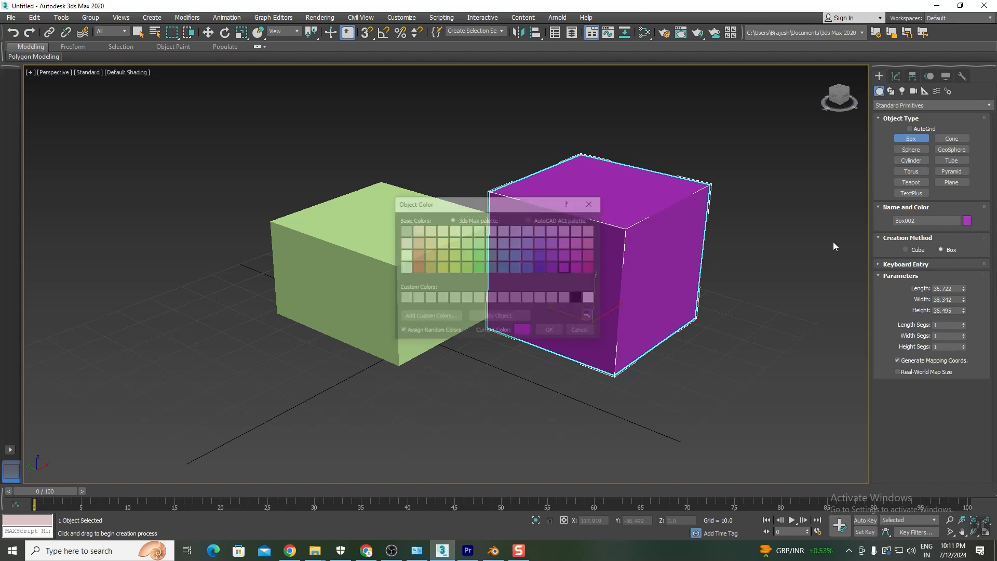
{"action": "left_click", "coordinate": [480, 243]}
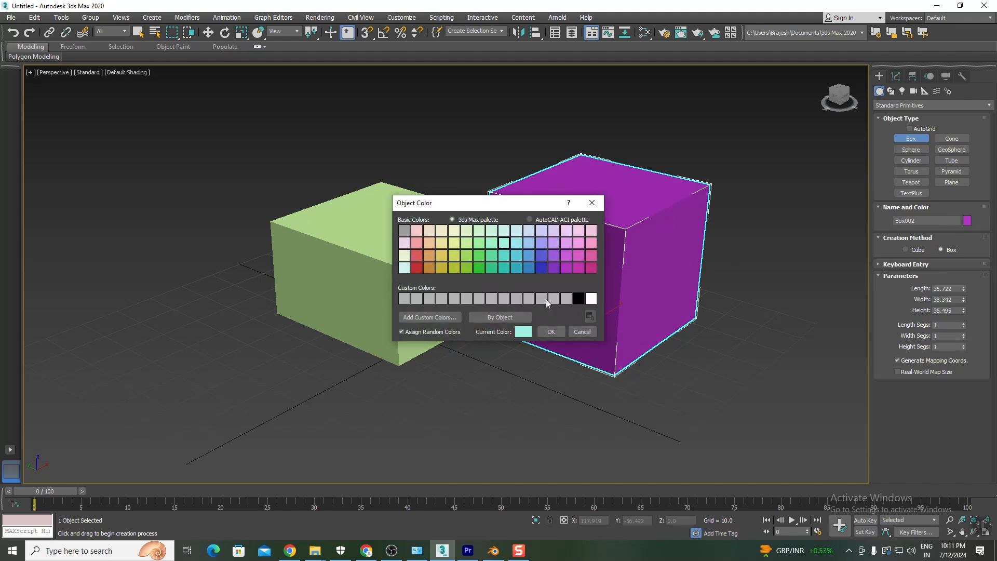
{"action": "left_click", "coordinate": [550, 333]}
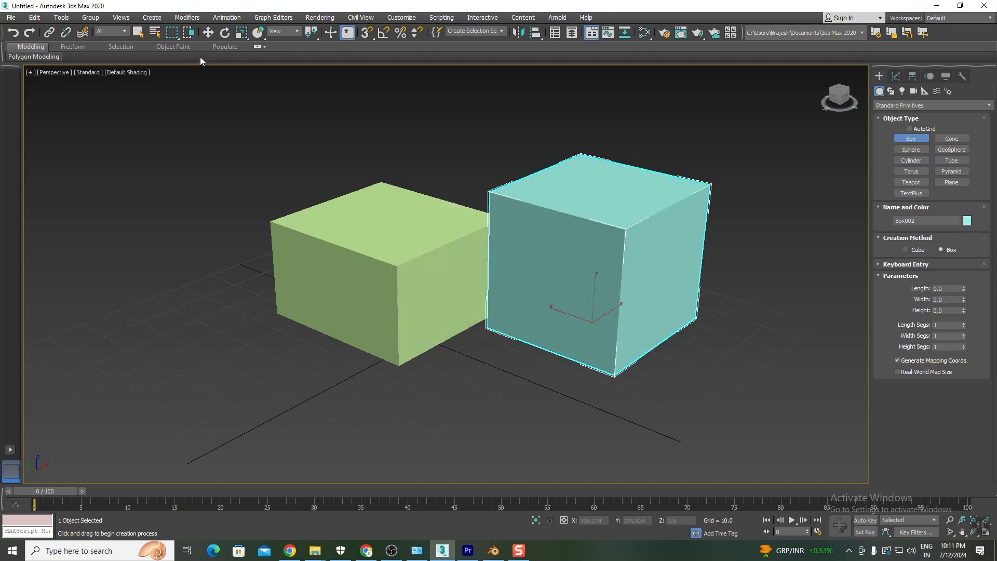
Step: Delete the green box and move the turquoise box to the middle of the grid
{"action": "left_click", "coordinate": [208, 32]}
{"action": "left_click", "coordinate": [378, 285]}
{"action": "key", "text": "Delete"}
{"action": "left_click", "coordinate": [583, 256]}
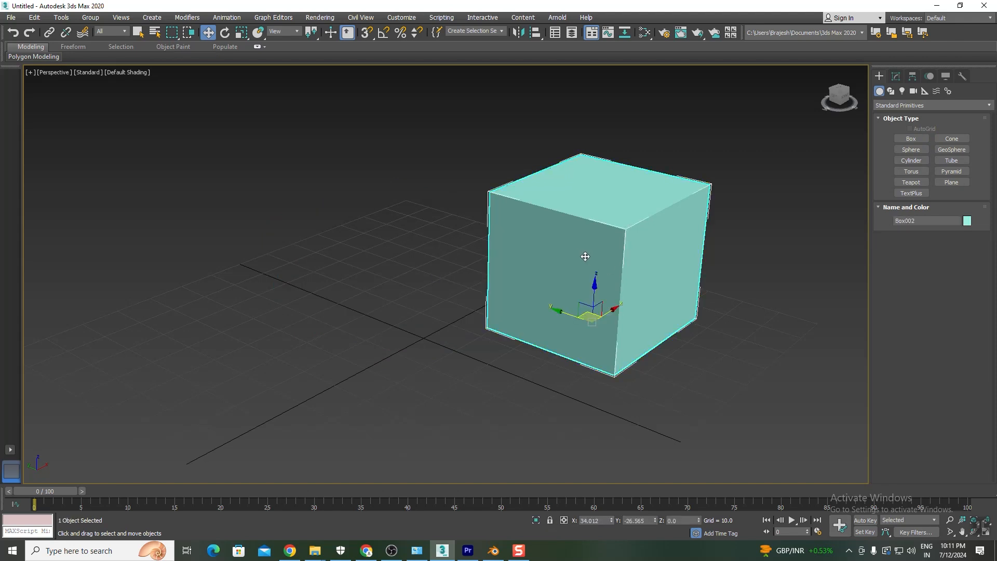
{"action": "left_click_drag", "start_coordinate": [602, 305], "coordinate": [369, 330]}
Step: Add a Poly Select modifier to the turquoise box and select its right-facing side polygon
{"action": "left_click", "coordinate": [896, 76]}
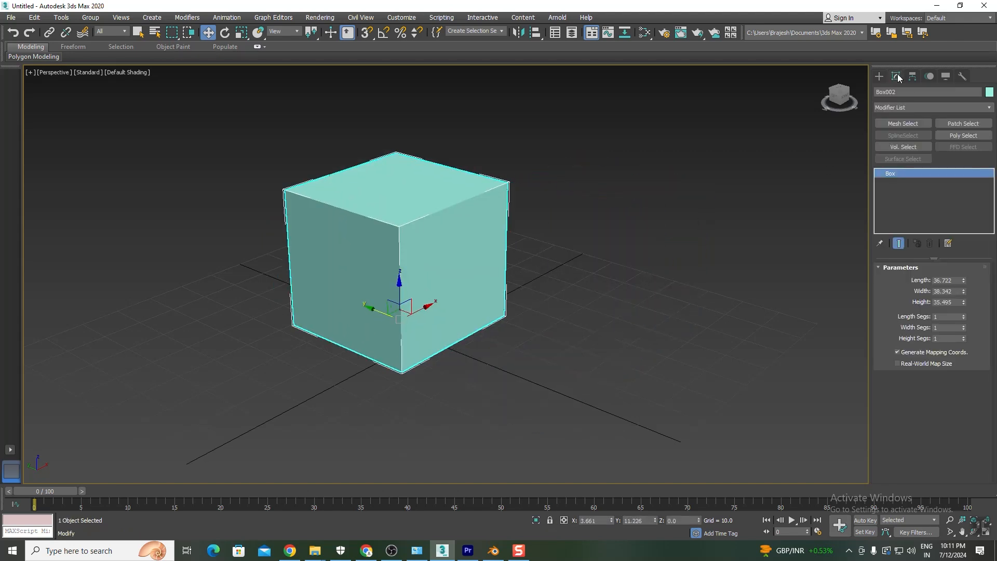
{"action": "left_click", "coordinate": [971, 138]}
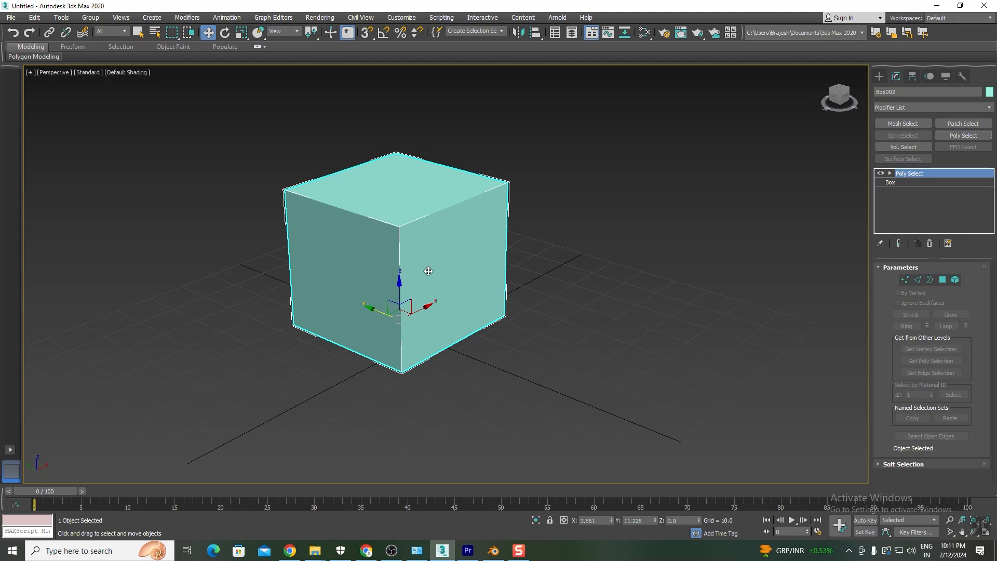
{"action": "left_click", "coordinate": [942, 279]}
{"action": "left_click", "coordinate": [415, 244]}
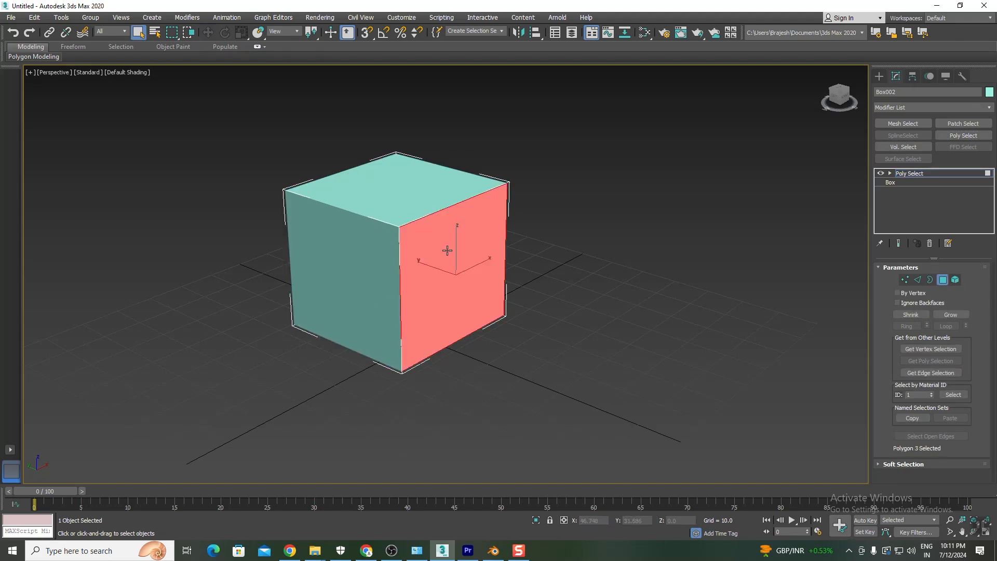
{"action": "right_click", "coordinate": [435, 251]}
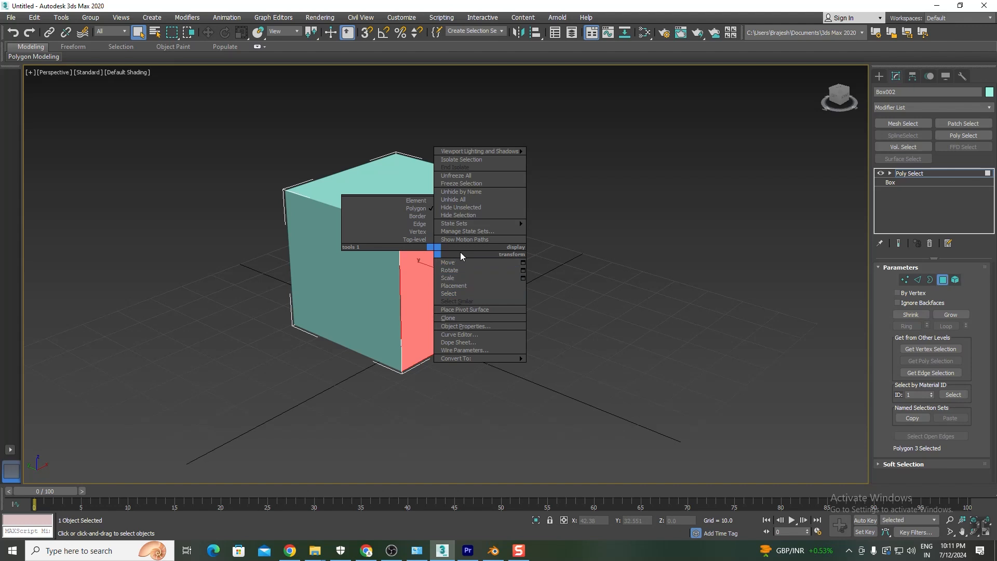
{"action": "left_click", "coordinate": [430, 267]}
{"action": "right_click", "coordinate": [426, 270]}
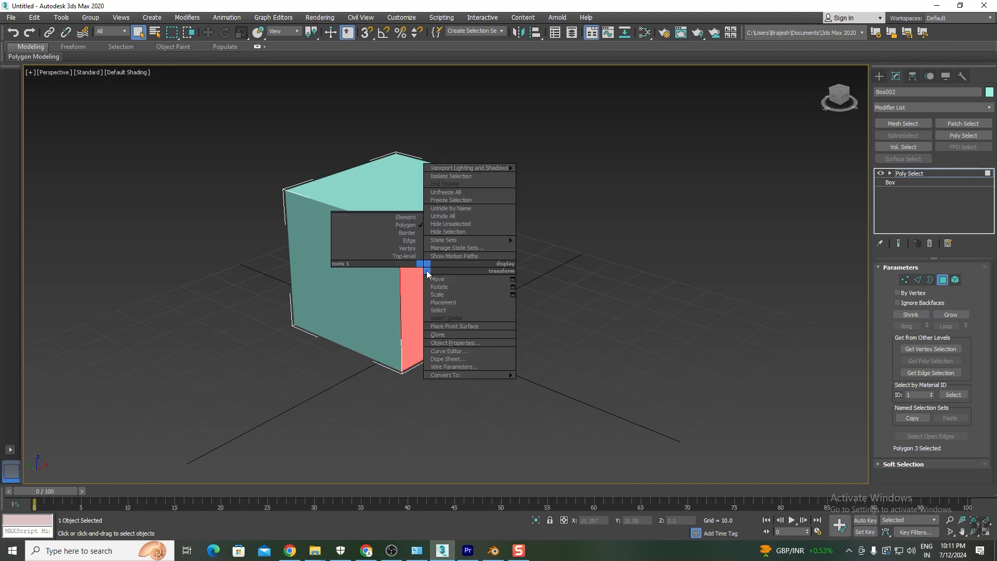
{"action": "mouse_move", "coordinate": [465, 374]}
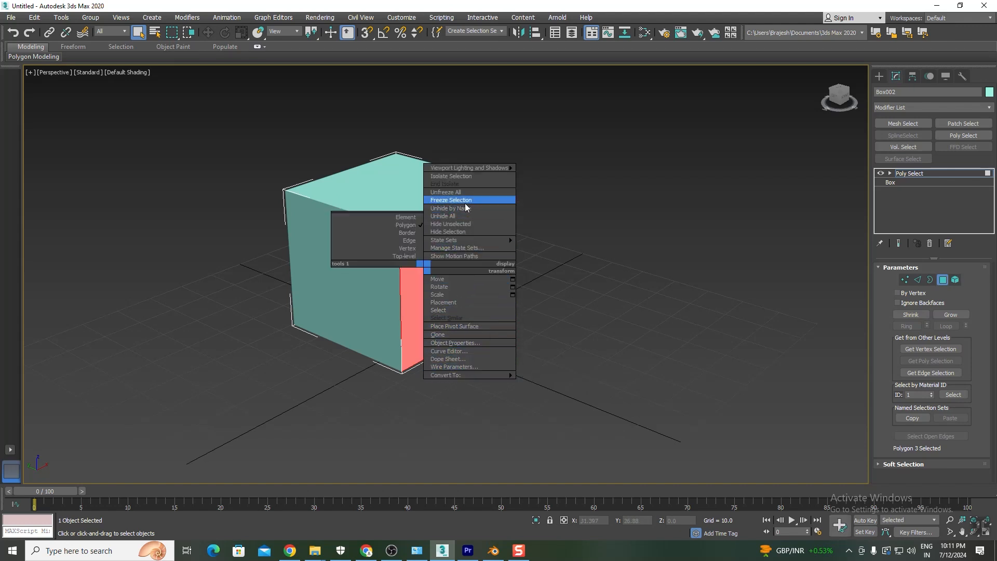
{"action": "left_click", "coordinate": [409, 307]}
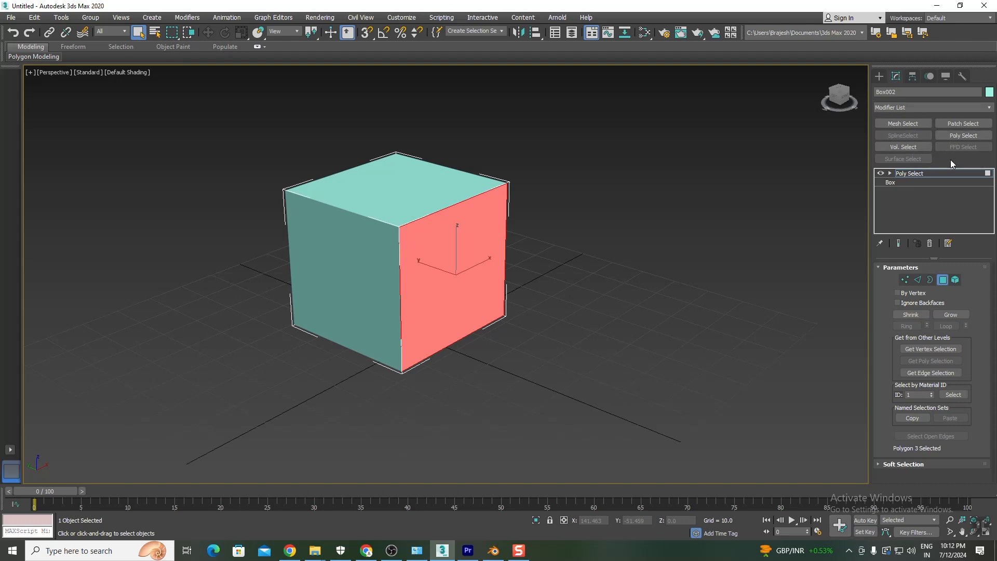
Step: Set the Poly Select modifier to edge level and select all edges of the box
{"action": "left_click", "coordinate": [917, 279]}
{"action": "left_click_drag", "start_coordinate": [552, 145], "coordinate": [452, 222]}
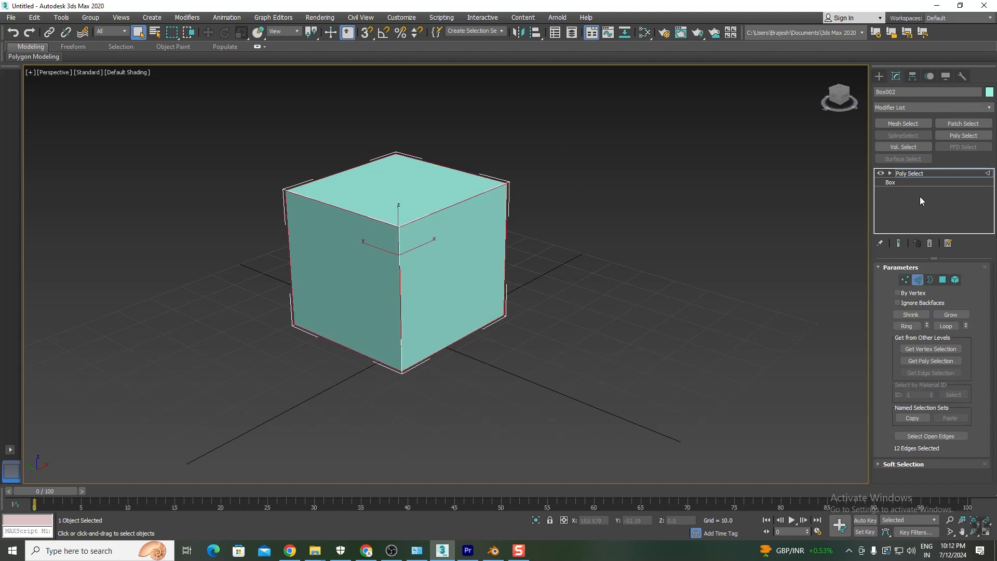
Step: Delete the Poly Select modifier from the turquoise box
{"action": "right_click", "coordinate": [911, 175]}
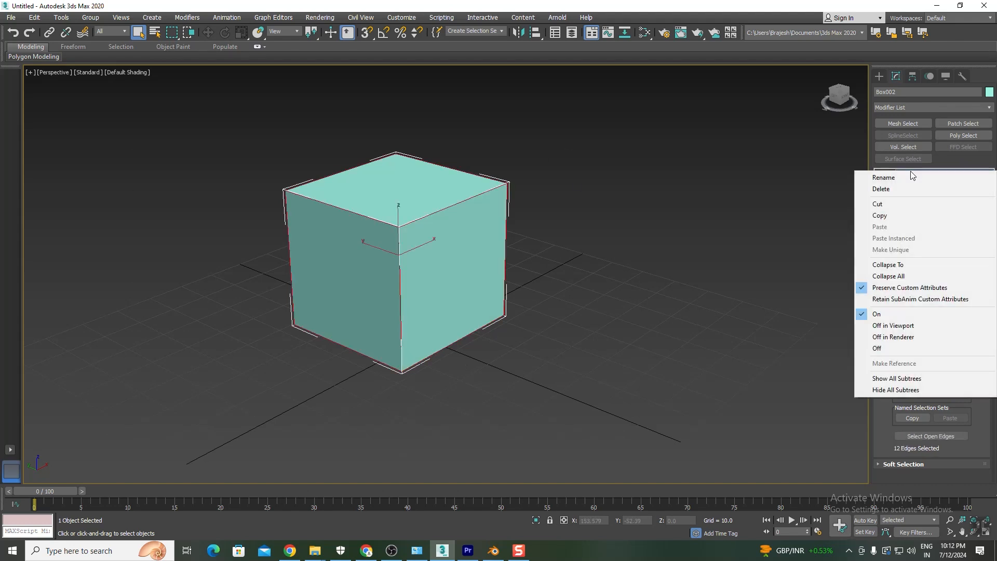
{"action": "left_click", "coordinate": [887, 191]}
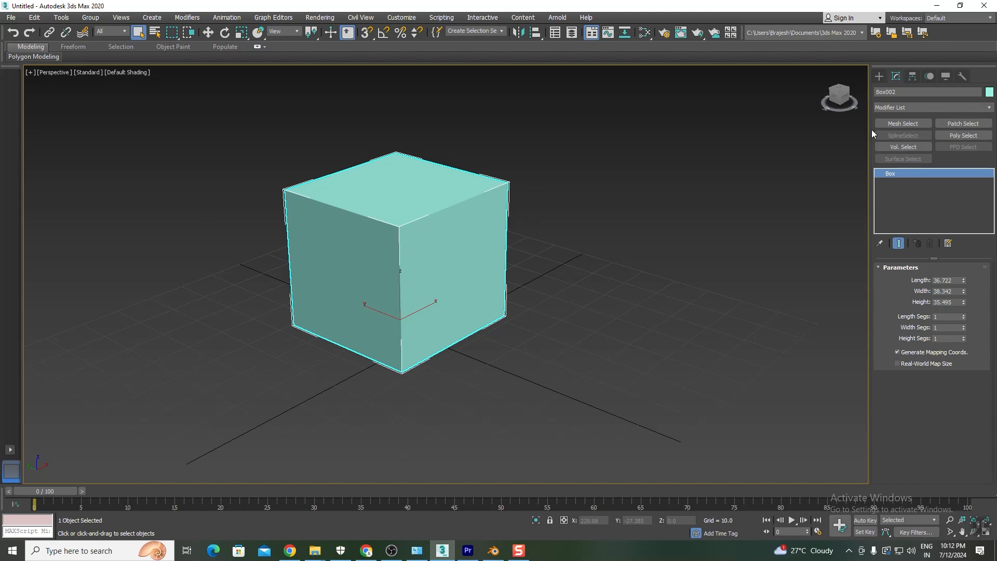
Step: Deselect the box, open the modifier set configuration and set the total number of buttons to 10
{"action": "left_click", "coordinate": [701, 268]}
{"action": "left_click", "coordinate": [948, 243]}
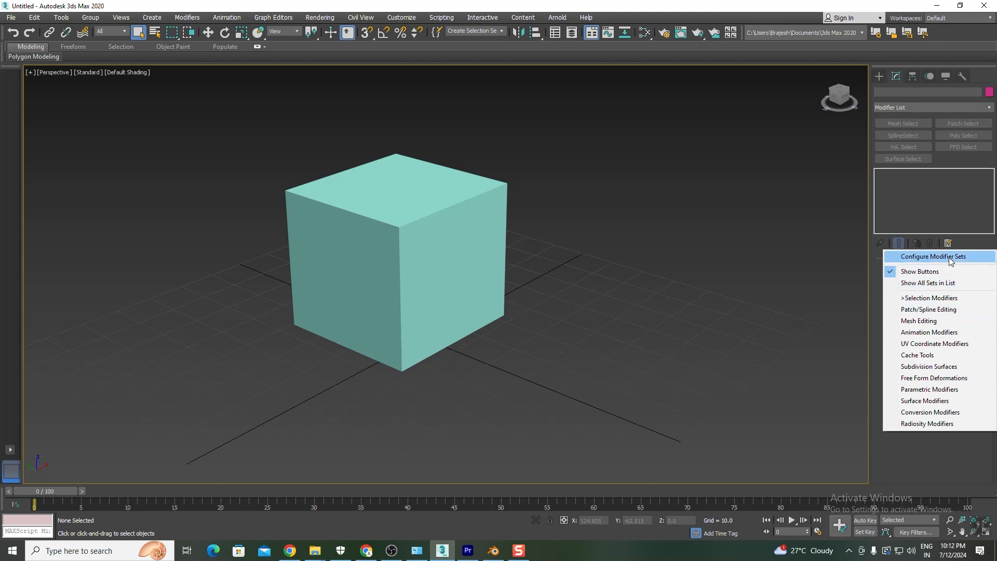
{"action": "left_click", "coordinate": [935, 256]}
{"action": "left_click_drag", "start_coordinate": [517, 163], "coordinate": [633, 135]}
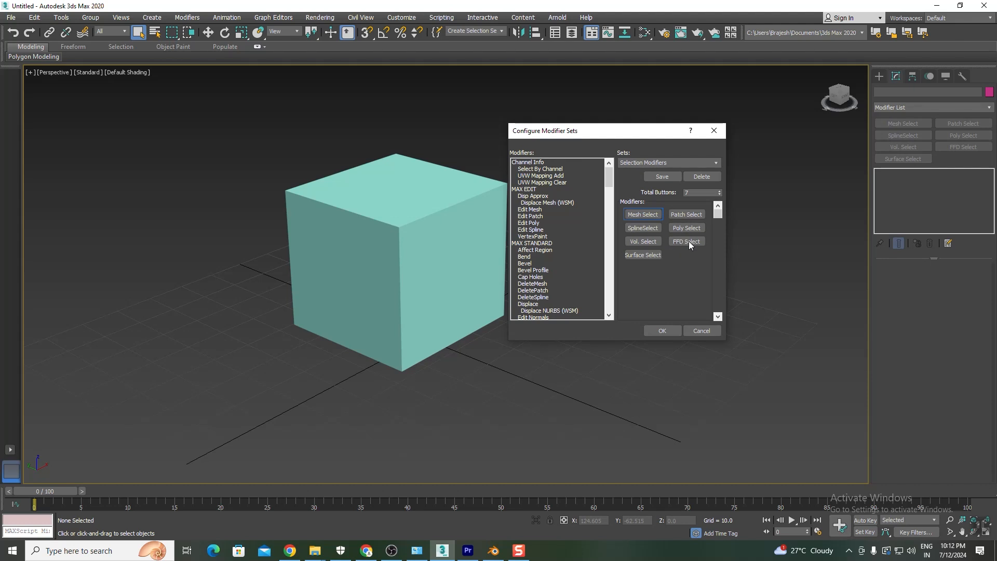
{"action": "left_click_drag", "start_coordinate": [699, 193], "coordinate": [664, 195]}
{"action": "type", "text": "10"}
{"action": "key", "text": "Return"}
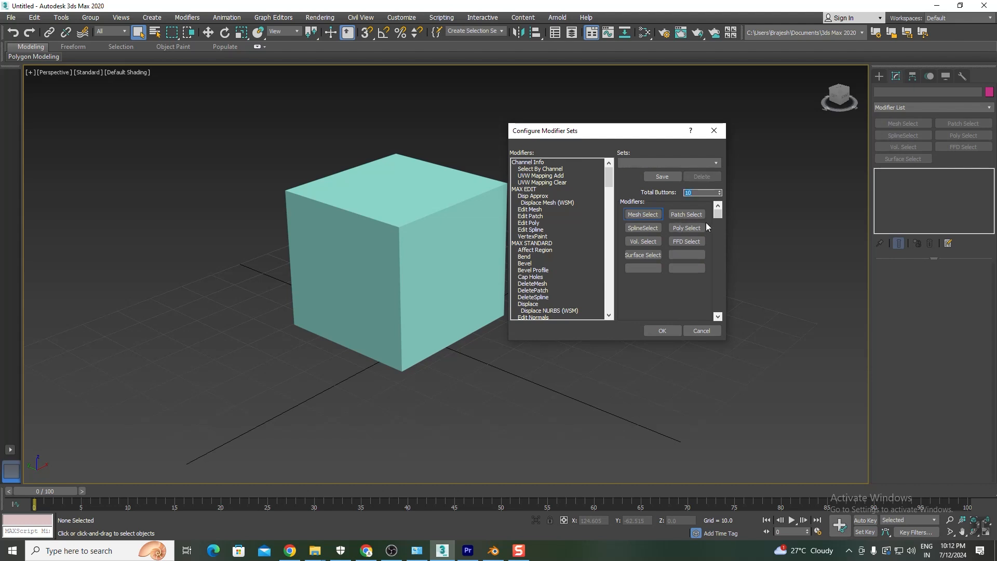
Step: Assign the Edit Poly and Extrude modifiers to the first two empty buttons of the modifier set
{"action": "left_click", "coordinate": [530, 223]}
{"action": "left_click", "coordinate": [685, 255]}
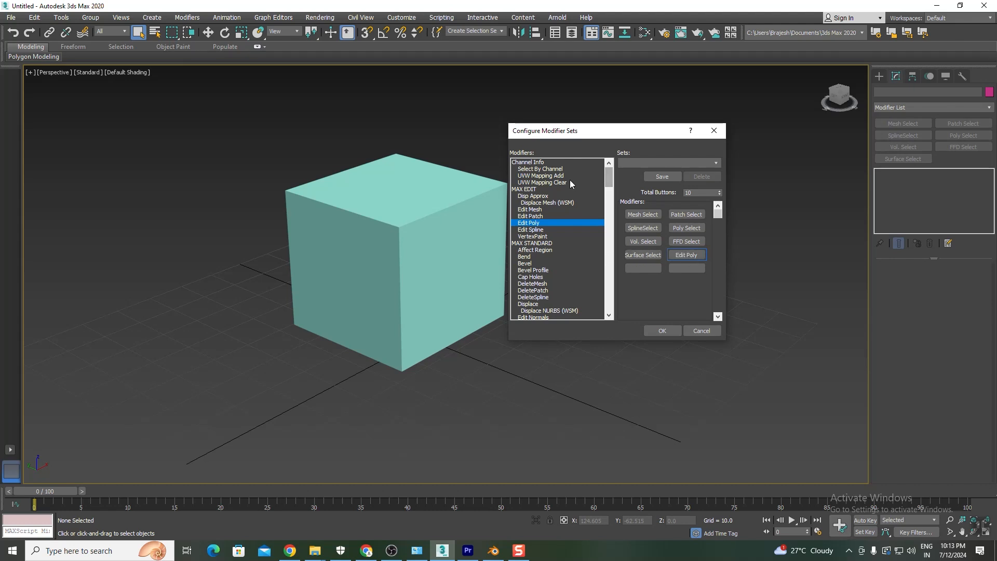
{"action": "key", "text": "e"}
{"action": "key", "text": "e"}
{"action": "key", "text": "e"}
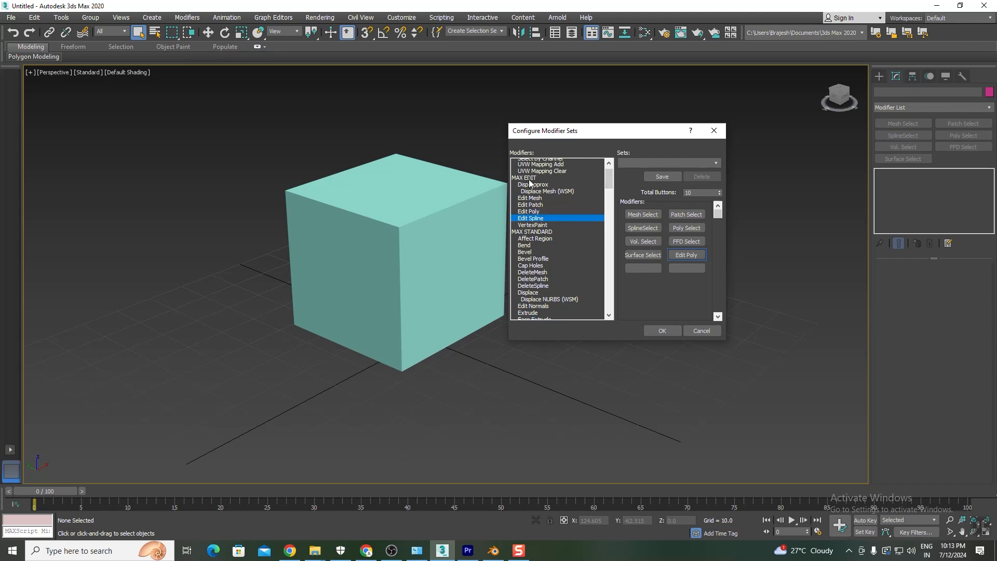
{"action": "left_click_drag", "start_coordinate": [531, 312], "coordinate": [643, 268]}
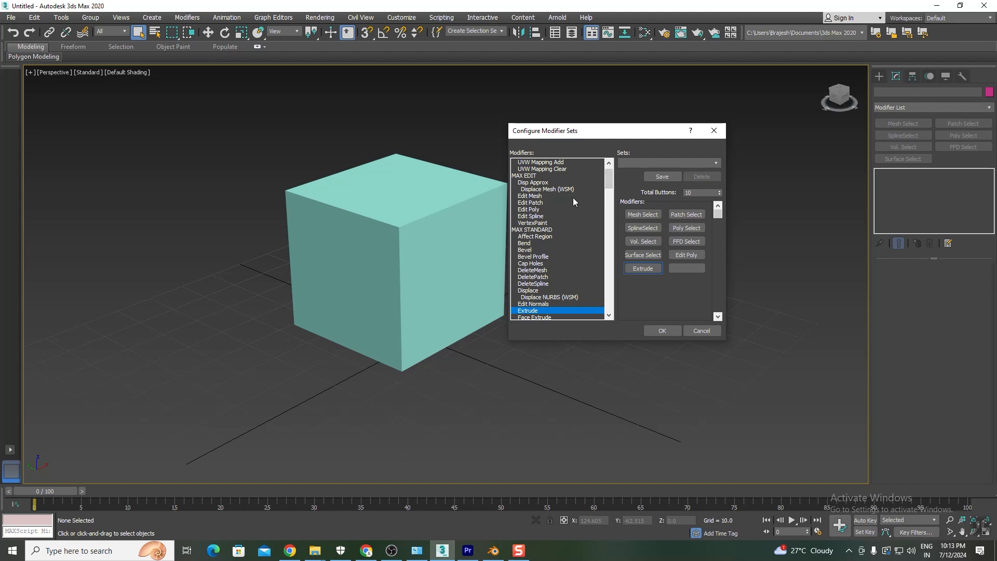
Step: Find the UVW Map modifier in the list of modifiers and assign it to the remaining empty button
{"action": "key", "text": "u"}
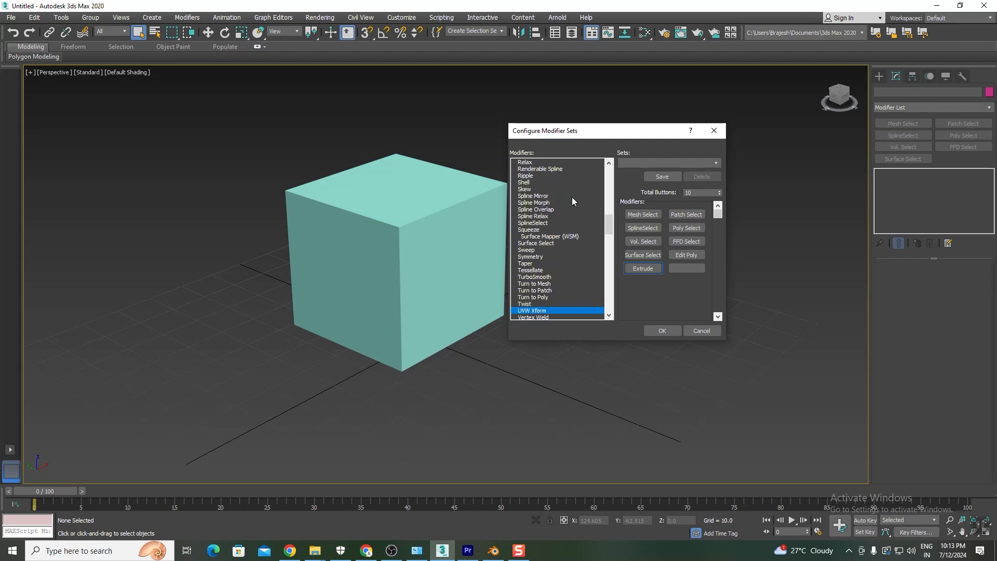
{"action": "scroll", "coordinate": [567, 290], "scroll_direction": "down", "scroll_amount": 1}
{"action": "scroll", "coordinate": [567, 290], "scroll_direction": "down", "scroll_amount": 2}
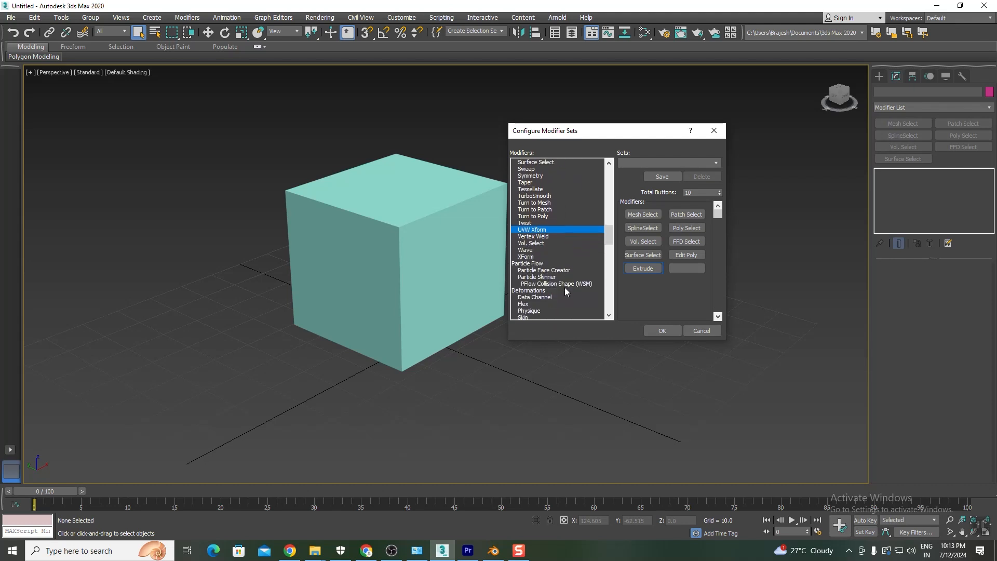
{"action": "scroll", "coordinate": [565, 287], "scroll_direction": "up", "scroll_amount": 8}
{"action": "mouse_move", "coordinate": [610, 208]}
{"action": "left_mouse_down"}
{"action": "mouse_move", "coordinate": [612, 153]}
{"action": "mouse_move", "coordinate": [609, 222]}
{"action": "left_mouse_up"}
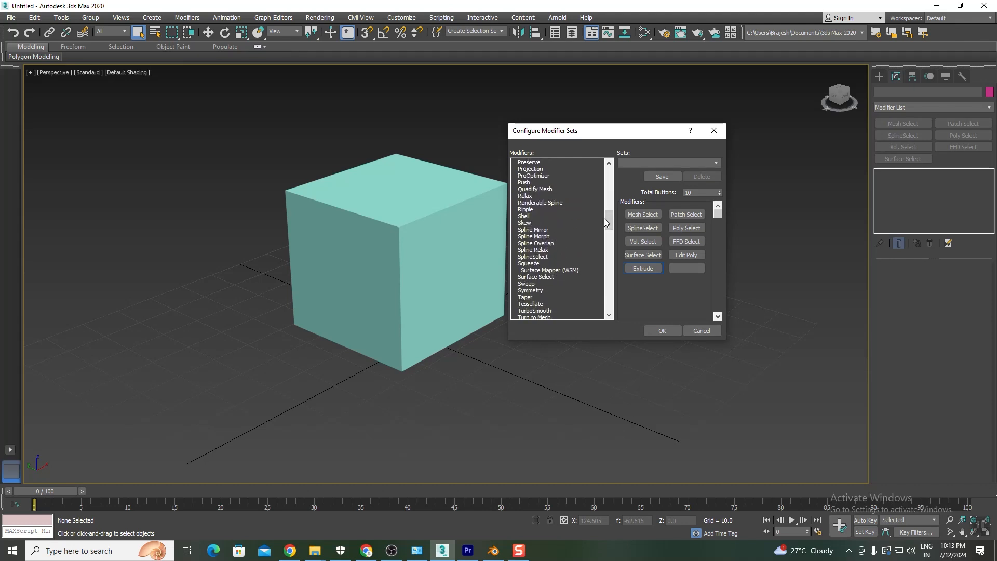
{"action": "key", "text": "u"}
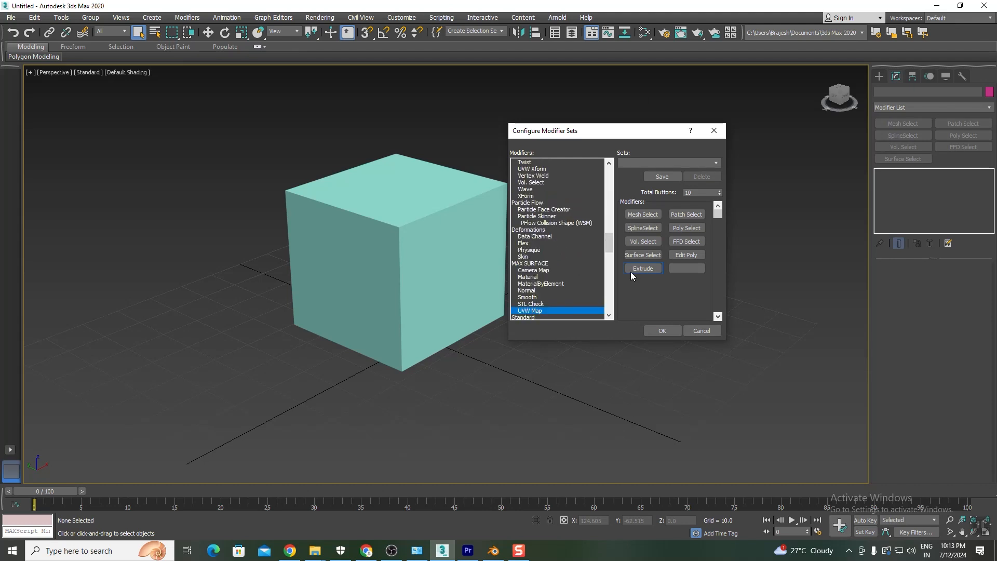
{"action": "left_click_drag", "start_coordinate": [541, 312], "coordinate": [693, 284]}
{"action": "left_click", "coordinate": [687, 268]}
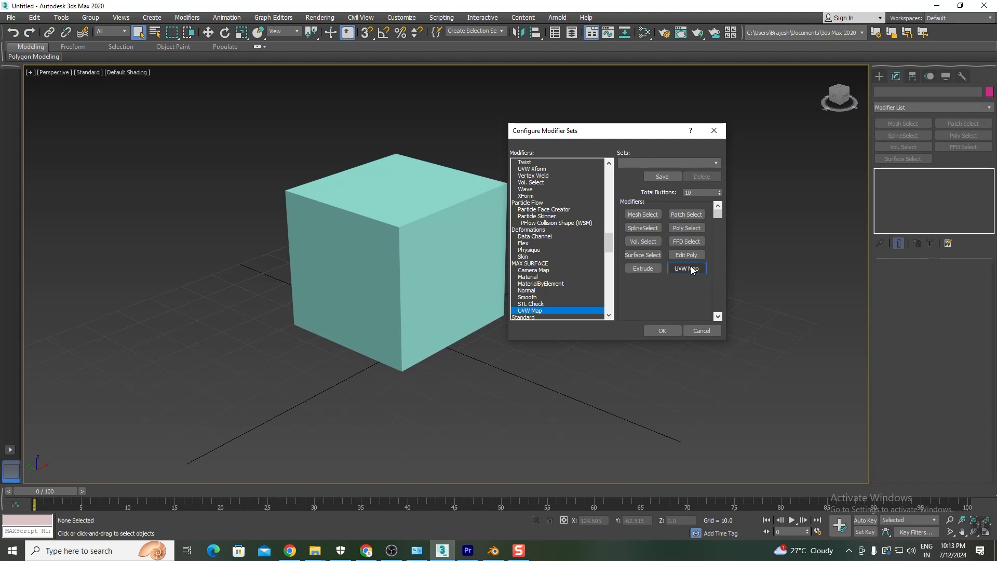
Step: Raise the total number of buttons to 12 and assign the Material modifier to the first new button
{"action": "left_click", "coordinate": [687, 193]}
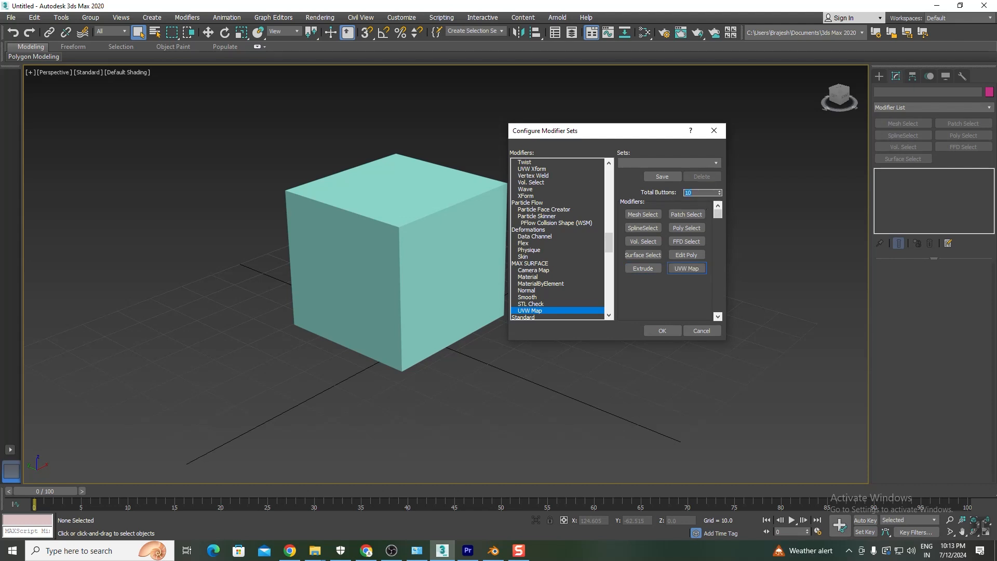
{"action": "type", "text": "12"}
{"action": "key", "text": "Return"}
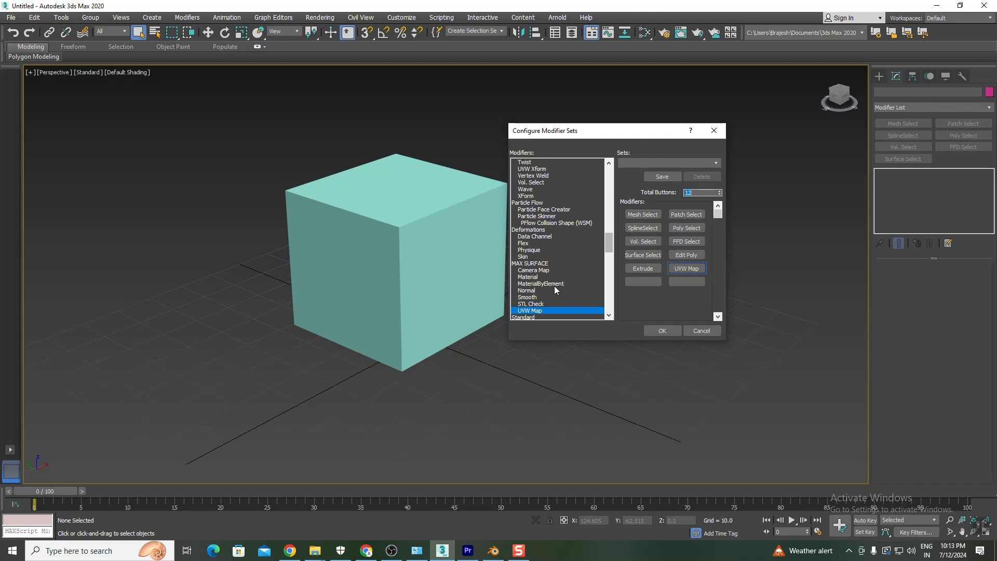
{"action": "left_click_drag", "start_coordinate": [529, 277], "coordinate": [643, 282]}
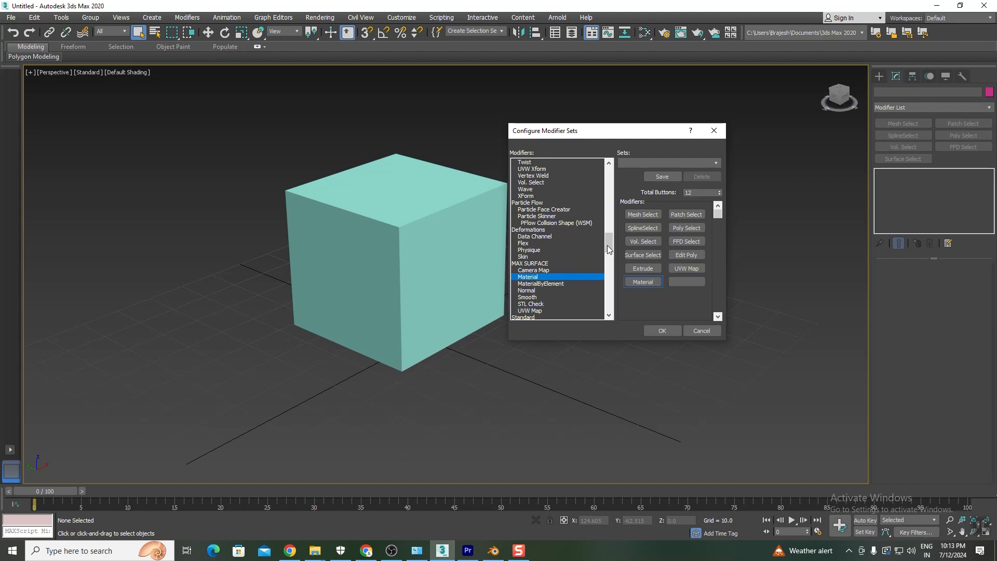
{"action": "scroll", "coordinate": [611, 243], "scroll_direction": "up", "scroll_amount": 7}
{"action": "left_click_drag", "start_coordinate": [612, 226], "coordinate": [619, 203]}
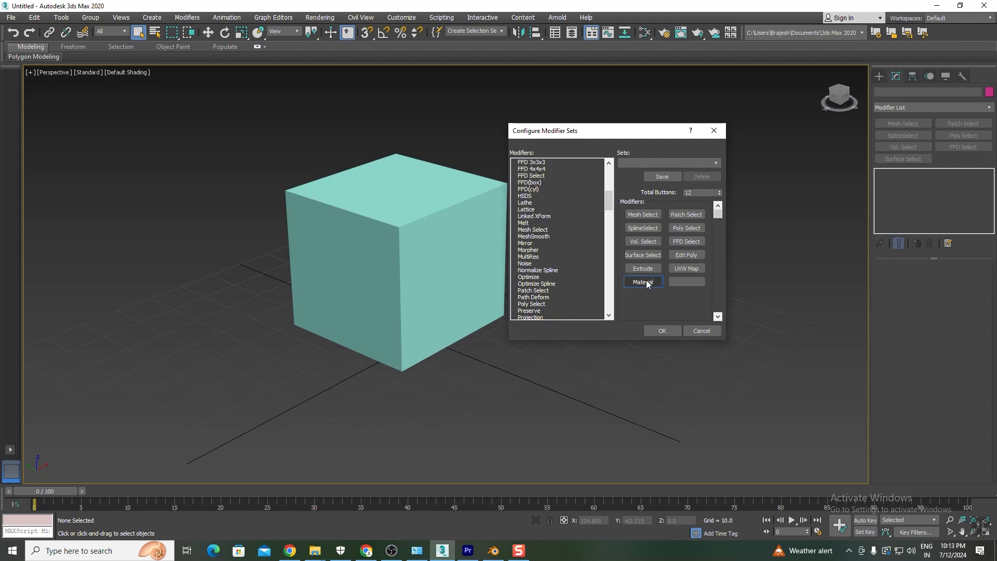
Step: Set the total number of buttons to 11 to remove the empty one after Material
{"action": "double_click", "coordinate": [699, 193]}
{"action": "type", "text": "11"}
{"action": "key", "text": "Return"}
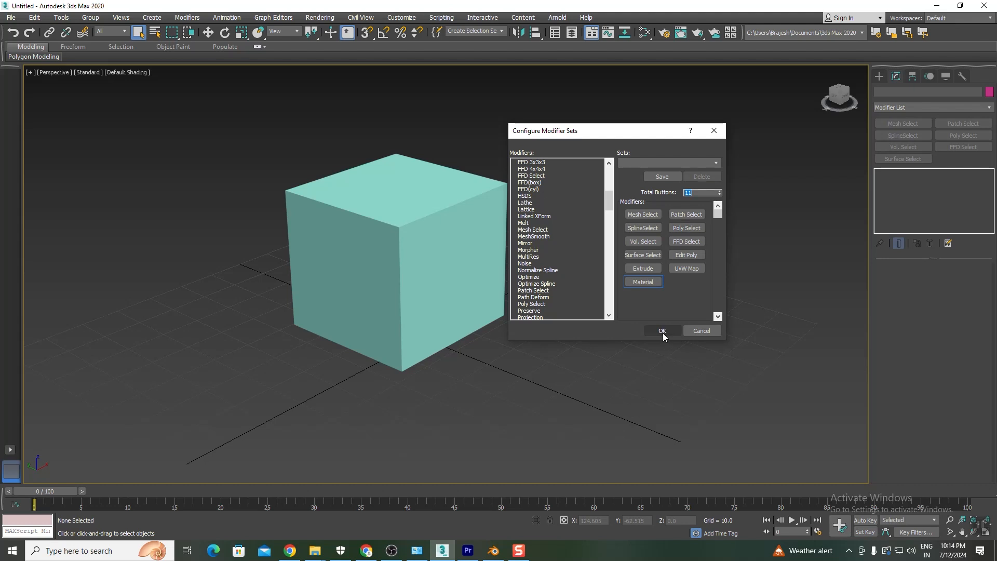
Step: Name the modifier set PersonalSet, save it and accept the configuration
{"action": "left_click", "coordinate": [682, 163]}
{"action": "key", "text": "BackSpace"}
{"action": "key", "text": "BackSpace"}
{"action": "type", "text": "PersonalSe"}
{"action": "left_click", "coordinate": [661, 176]}
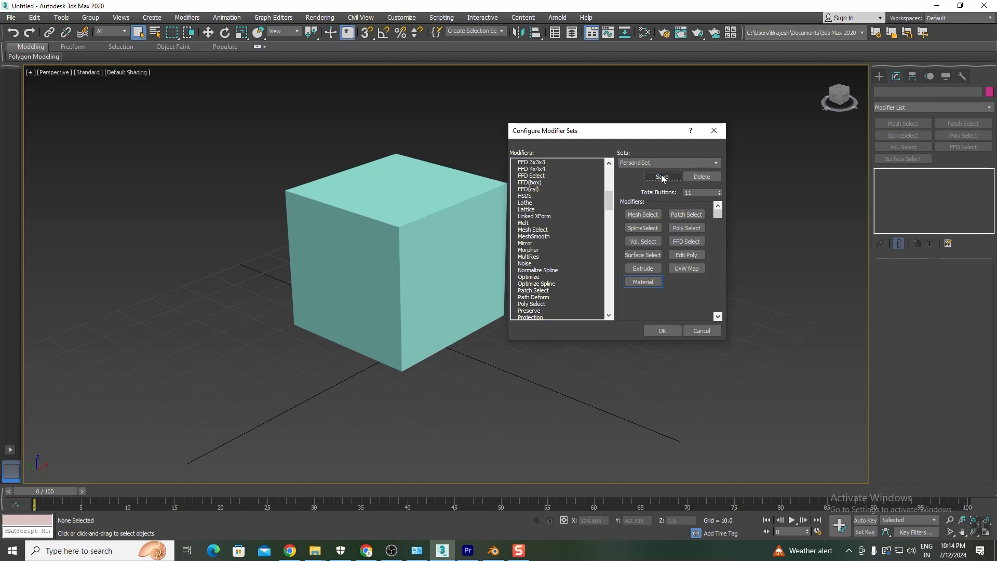
{"action": "left_click", "coordinate": [662, 330]}
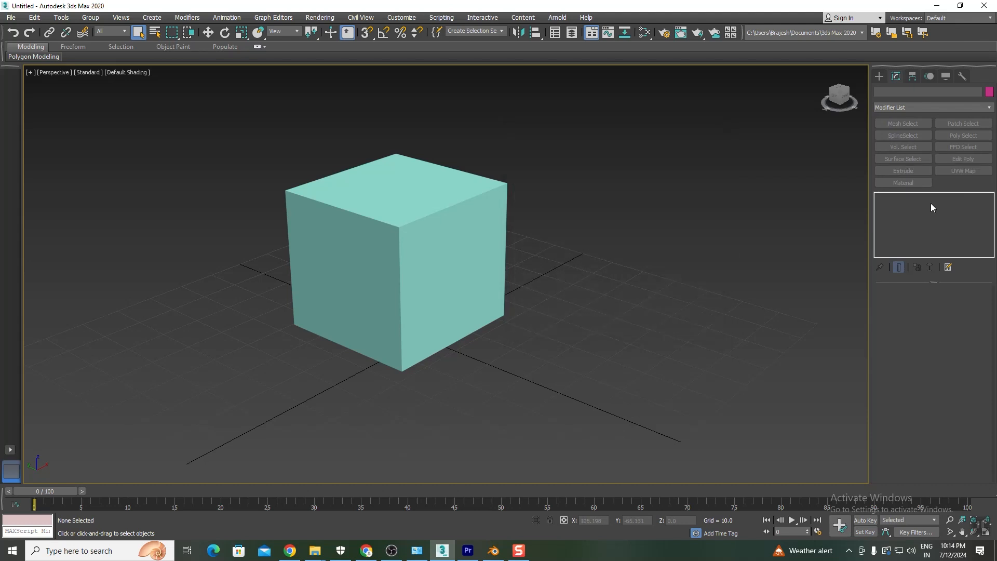
Step: Hide the modifier set buttons and review the PersonalSet configuration
{"action": "left_click", "coordinate": [948, 267]}
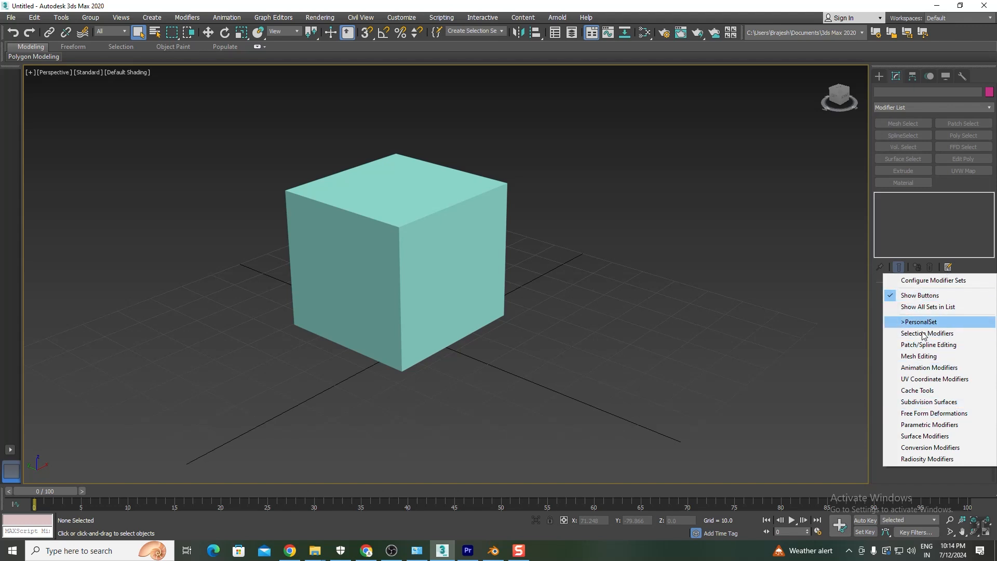
{"action": "left_click", "coordinate": [920, 295]}
{"action": "left_click", "coordinate": [949, 192]}
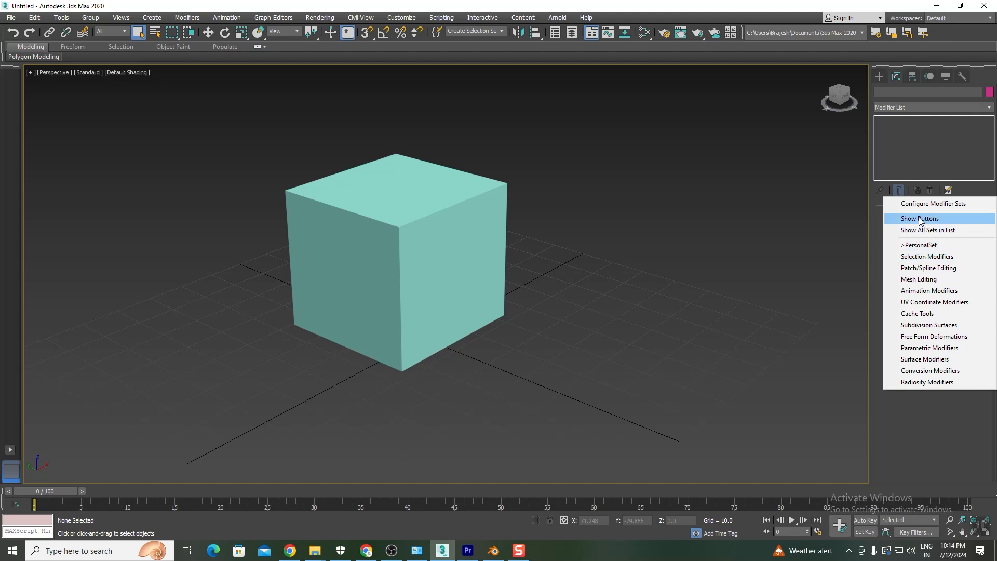
{"action": "left_click", "coordinate": [916, 203]}
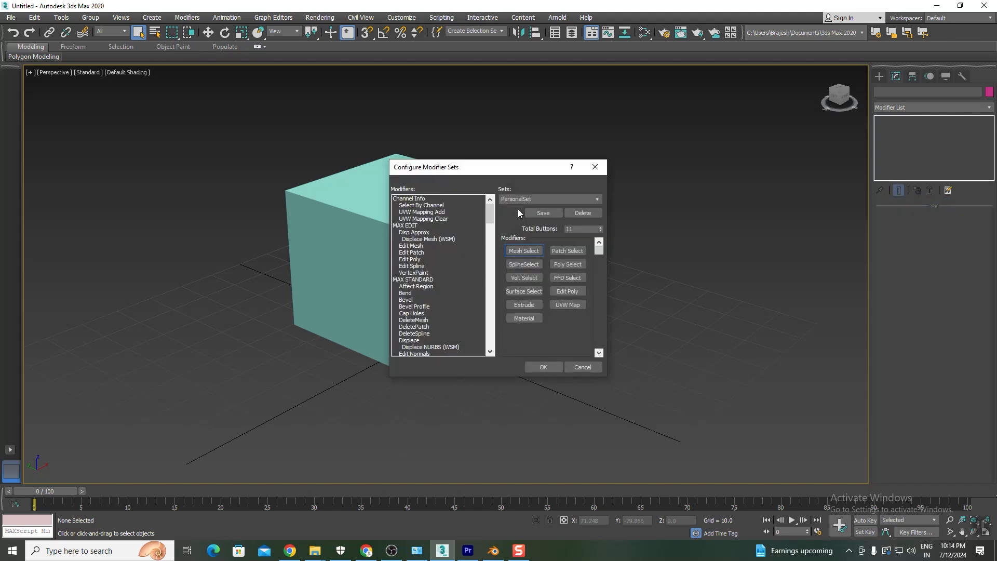
{"action": "left_click", "coordinate": [543, 367]}
Step: Toggle the display of all sets in the modifier list on and off, and show the modifier buttons again
{"action": "left_click", "coordinate": [948, 191]}
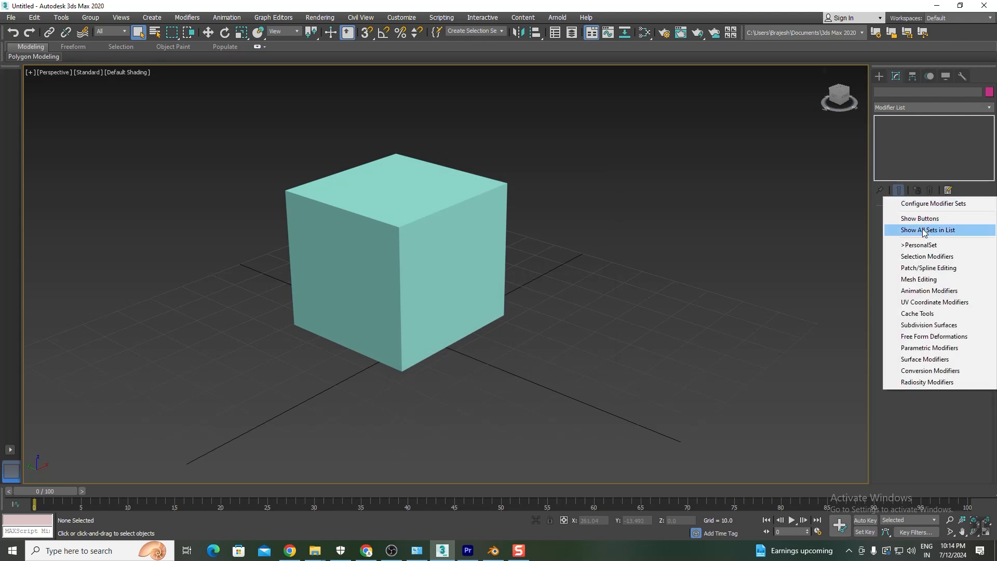
{"action": "left_click", "coordinate": [924, 230]}
{"action": "left_click", "coordinate": [949, 191]}
{"action": "left_click", "coordinate": [917, 230]}
{"action": "left_click", "coordinate": [949, 191]}
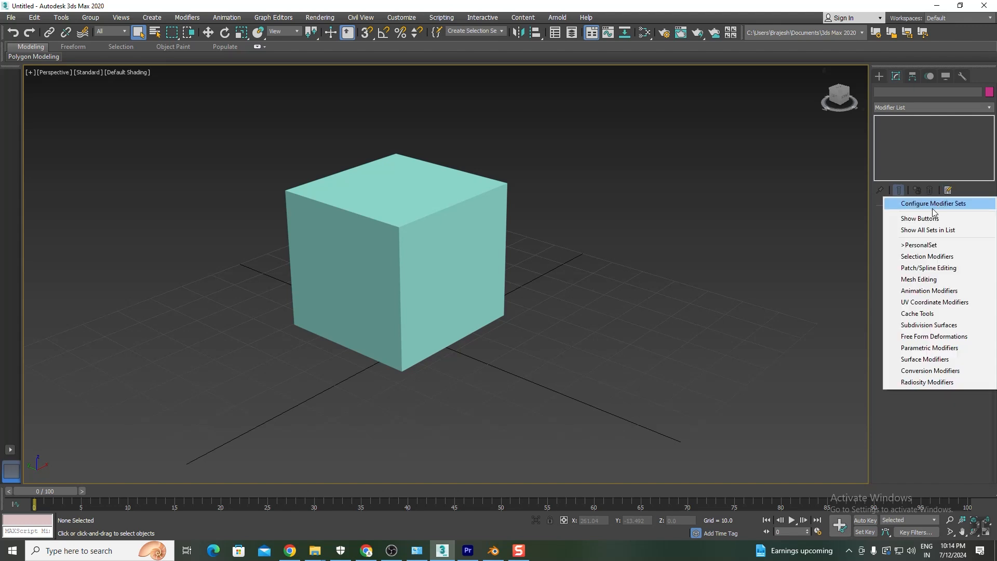
{"action": "left_click", "coordinate": [924, 218]}
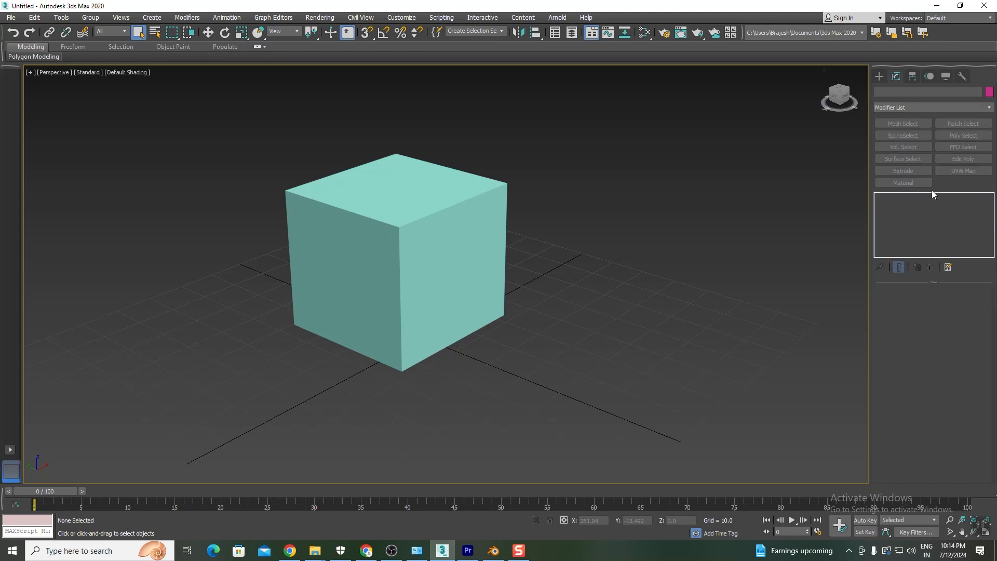
Step: Add an Edit Poly modifier to the turquoise box and select its right-facing side polygon at polygon level
{"action": "left_click", "coordinate": [440, 279]}
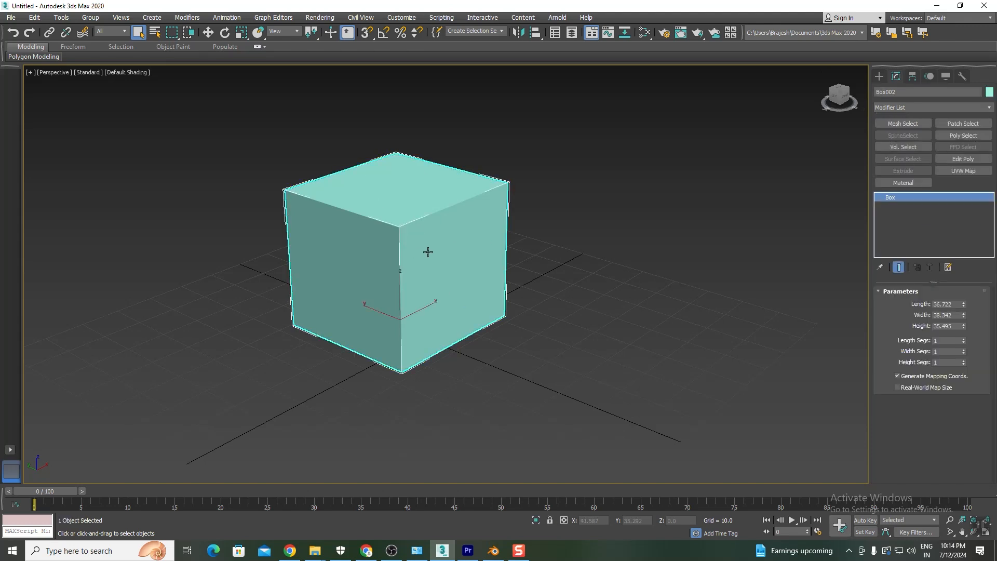
{"action": "left_click", "coordinate": [963, 159]}
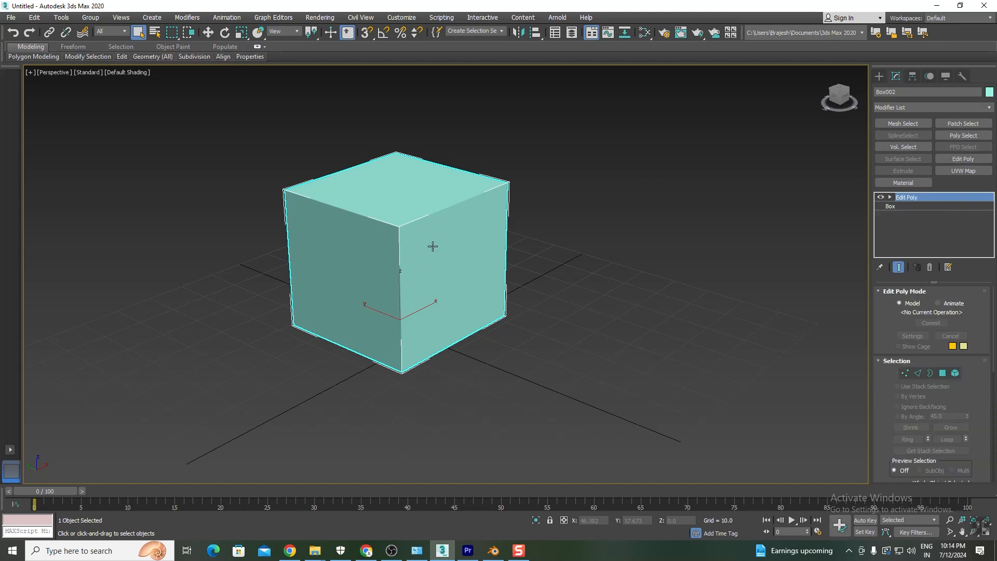
{"action": "left_click", "coordinate": [942, 373]}
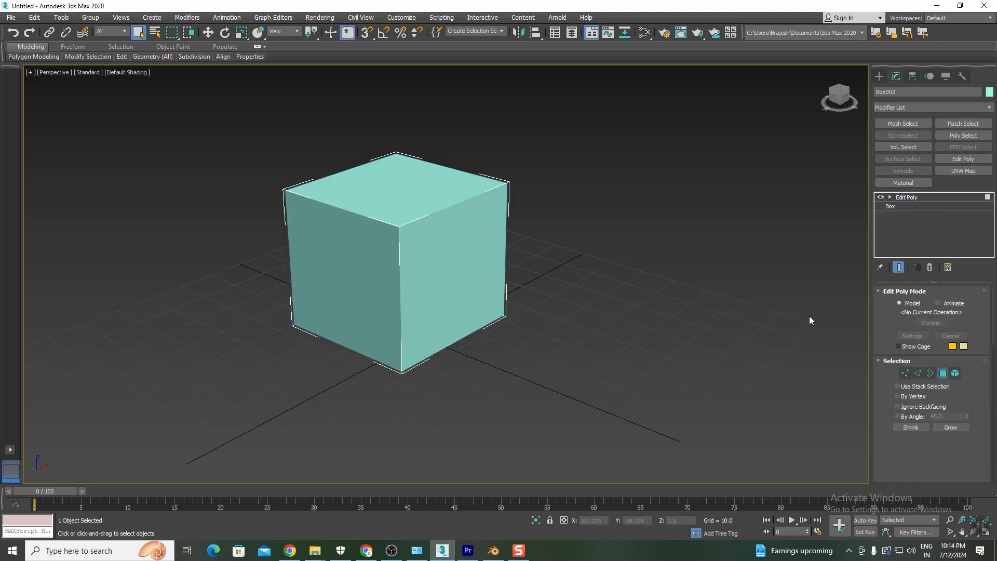
{"action": "left_click", "coordinate": [434, 238]}
Step: Inset the selected side polygon of the box to form a smaller face inside a border, and apply it
{"action": "right_click", "coordinate": [437, 256]}
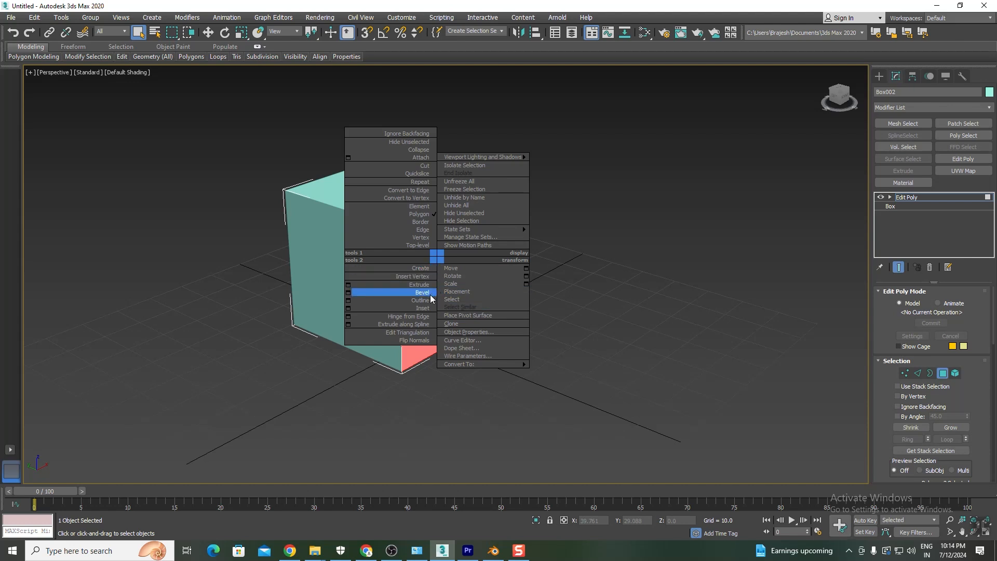
{"action": "left_click", "coordinate": [348, 308]}
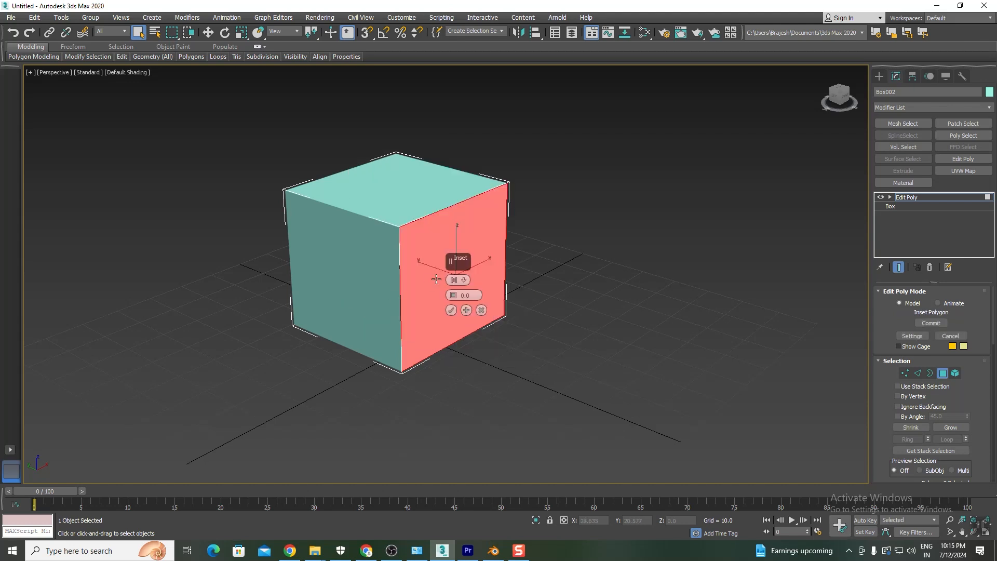
{"action": "mouse_move", "coordinate": [456, 306]}
{"action": "left_mouse_down"}
{"action": "mouse_move", "coordinate": [456, 322]}
{"action": "mouse_move", "coordinate": [454, 301]}
{"action": "left_mouse_up"}
{"action": "left_click", "coordinate": [452, 310]}
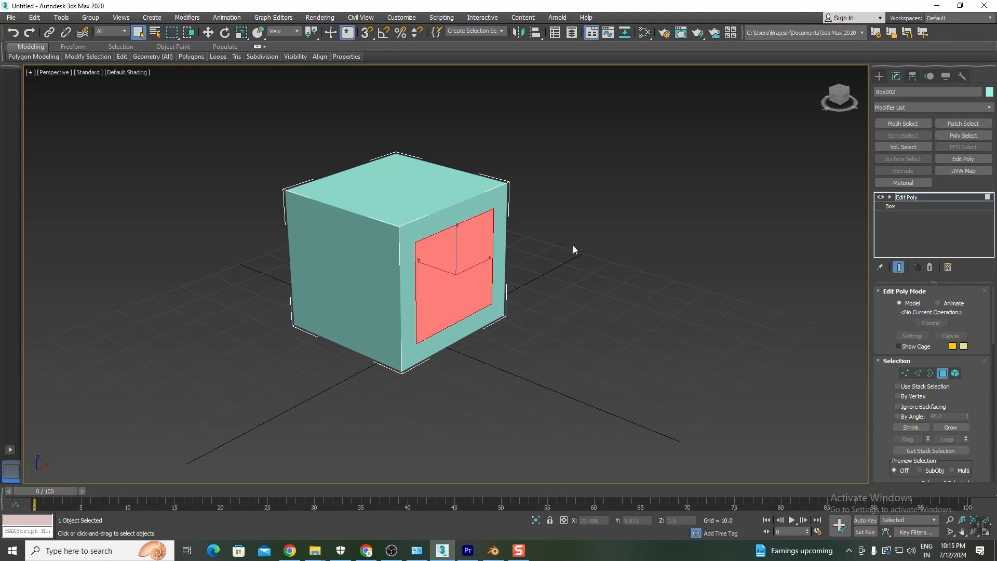